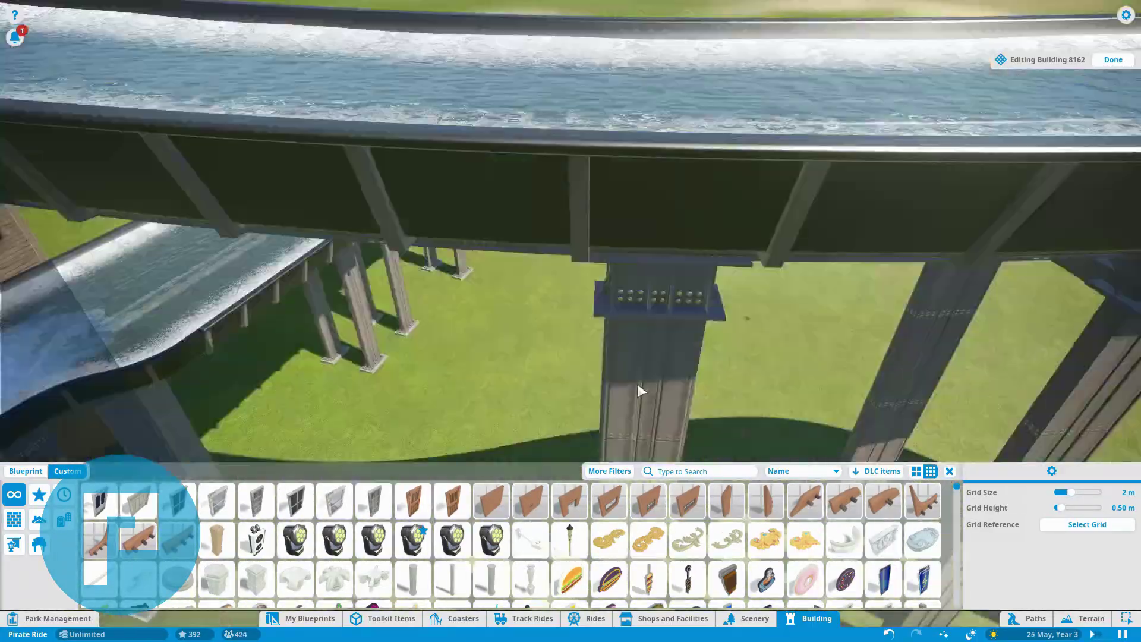
- Extend tall wooden plank walls around the raft loop and add a front wall section
{"action": "left_click", "coordinate": [352, 193]}
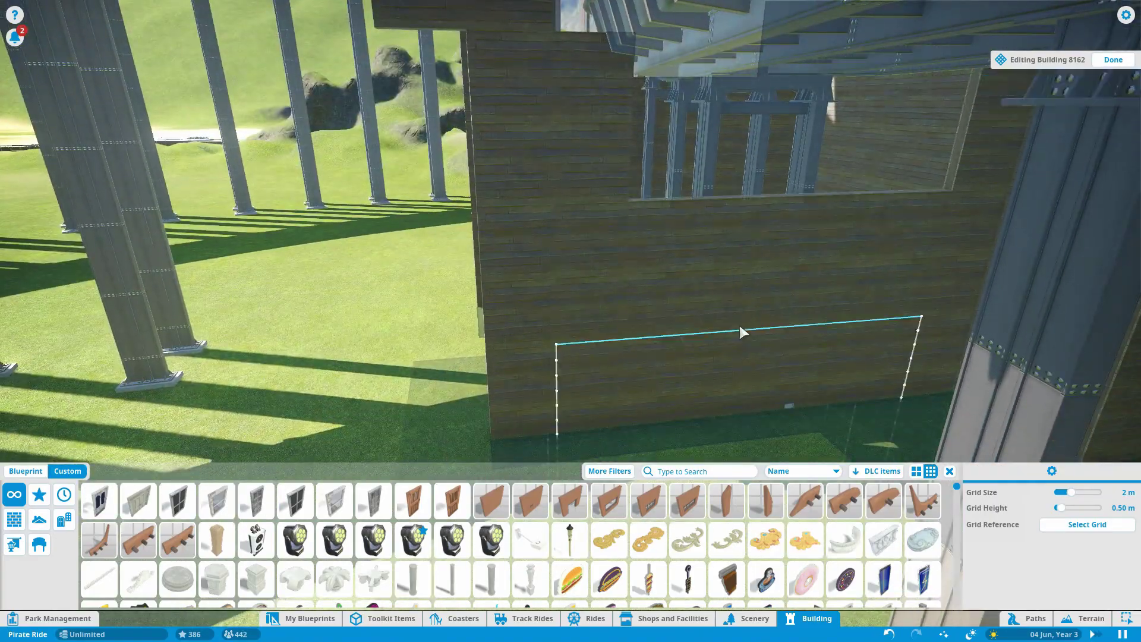
{"action": "left_click", "coordinate": [739, 325]}
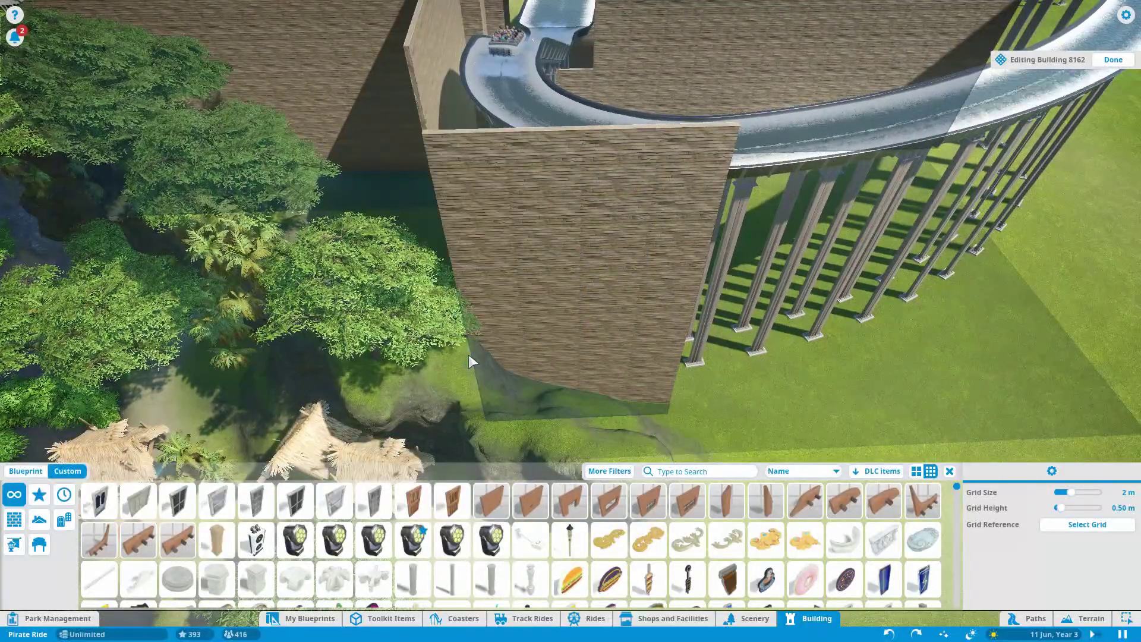
{"action": "left_click", "coordinate": [462, 414]}
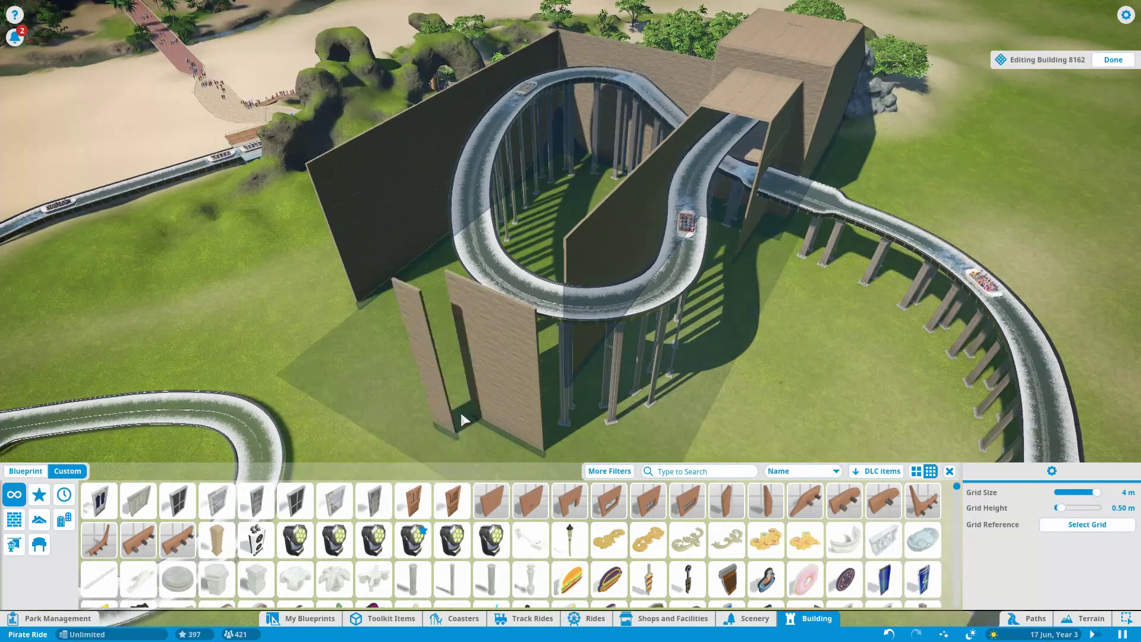
- Move the group of seven wall pieces in closer around the raft loop
{"action": "left_click", "coordinate": [336, 339]}
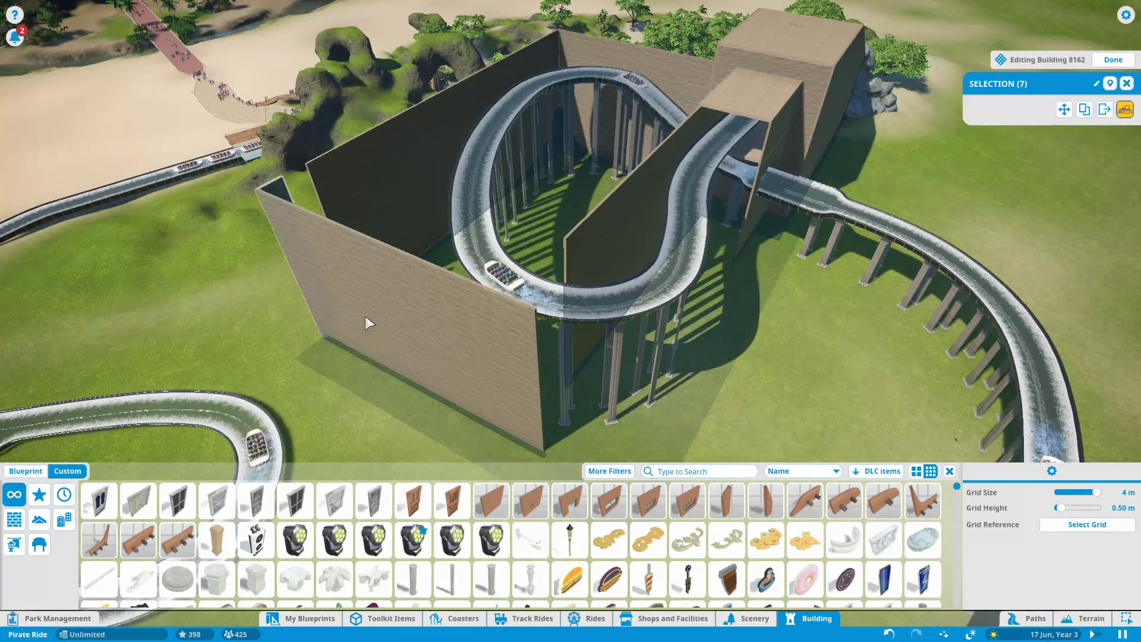
{"action": "scroll", "coordinate": [570, 434], "scroll_direction": "up", "scroll_amount": 3}
{"action": "left_click", "coordinate": [588, 421]}
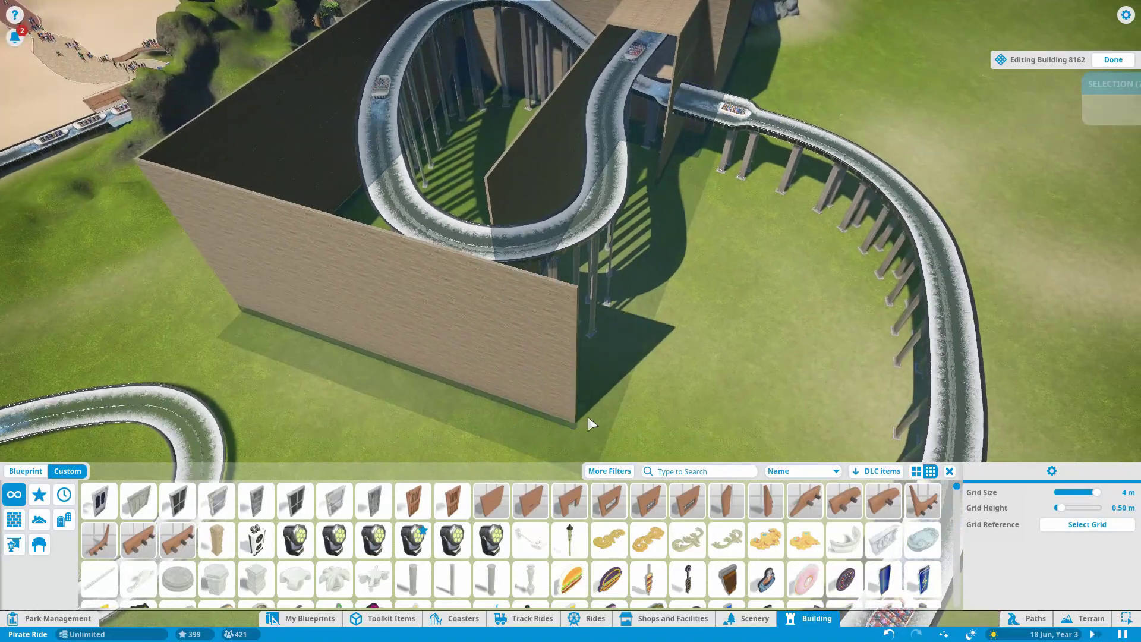
{"action": "scroll", "coordinate": [582, 387], "scroll_direction": "up", "scroll_amount": 4}
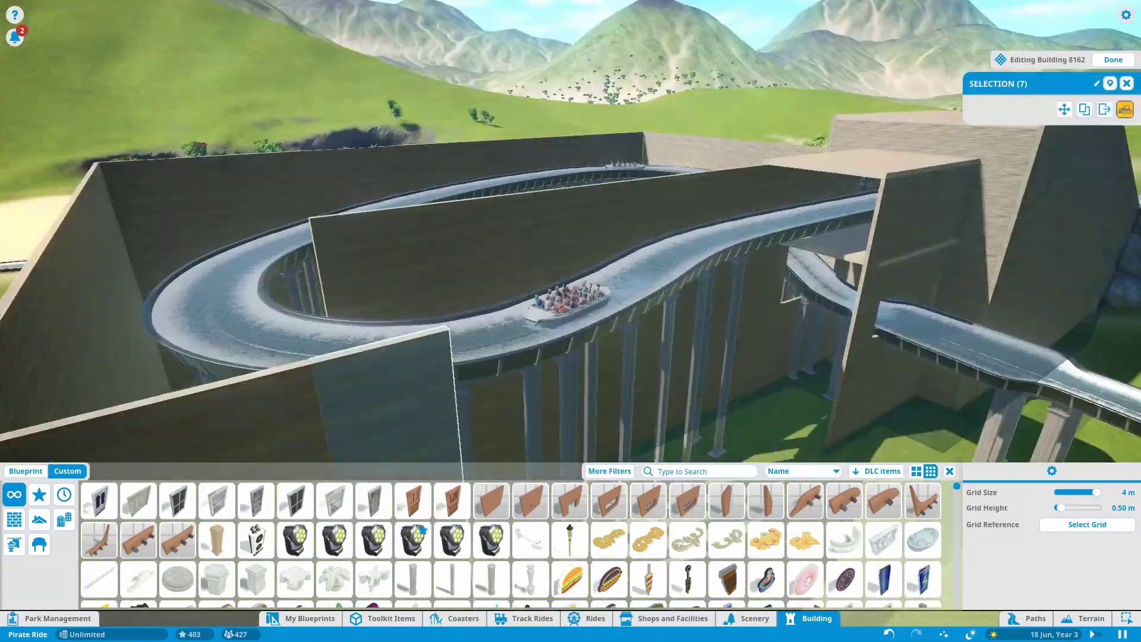
{"action": "scroll", "coordinate": [550, 333], "scroll_direction": "down", "scroll_amount": 3}
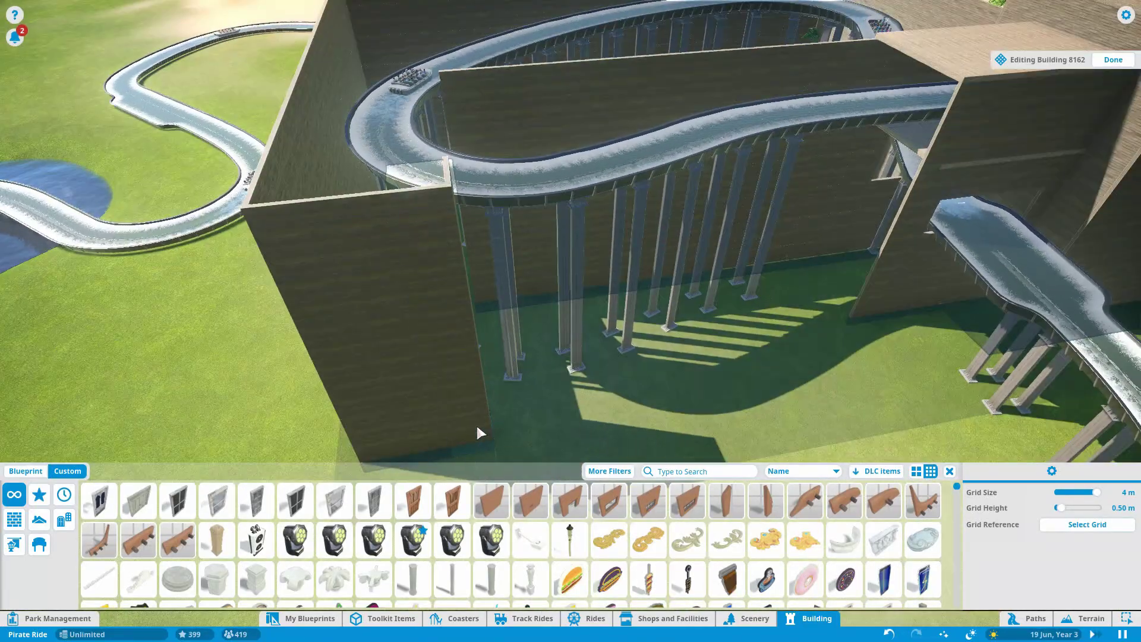
{"action": "scroll", "coordinate": [481, 433], "scroll_direction": "up", "scroll_amount": 3}
{"action": "scroll", "coordinate": [571, 402], "scroll_direction": "down", "scroll_amount": 2}
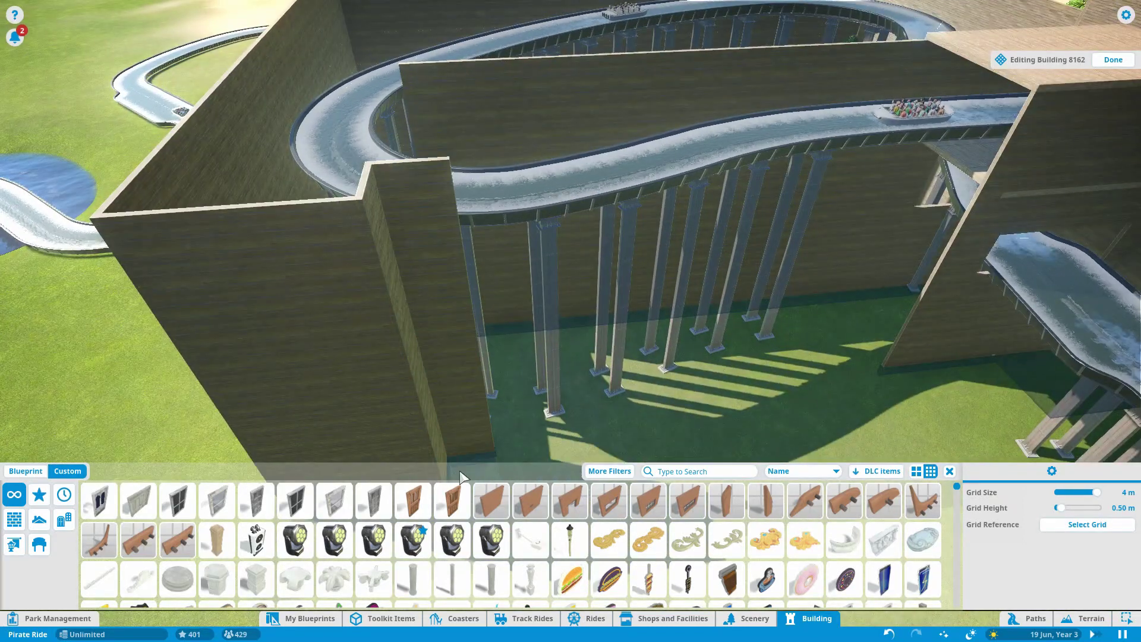
{"action": "scroll", "coordinate": [523, 410], "scroll_direction": "up", "scroll_amount": 3}
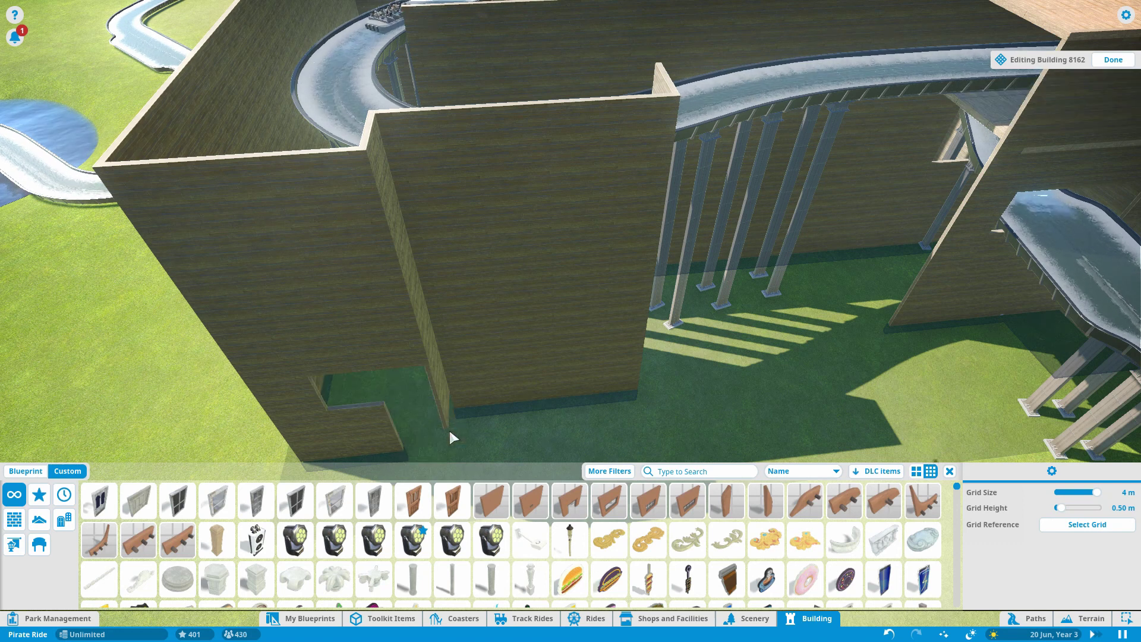
- Shift the front wall pieces into a solid front-left wall ending beside the pillars
{"action": "key", "text": "q"}
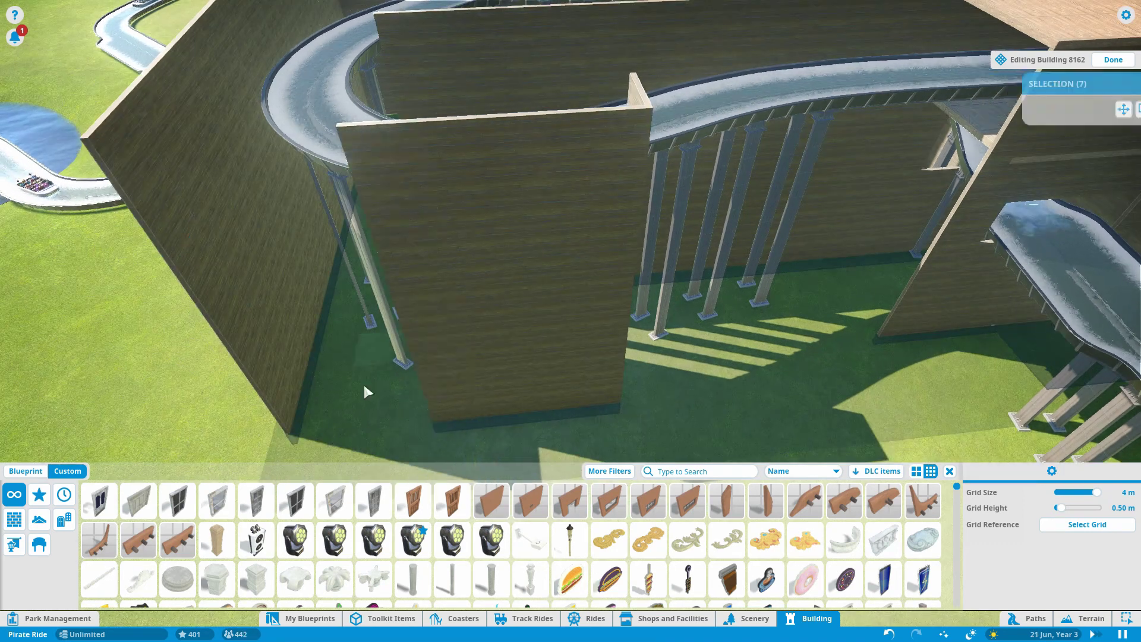
{"action": "left_click", "coordinate": [305, 445]}
{"action": "key", "text": "e"}
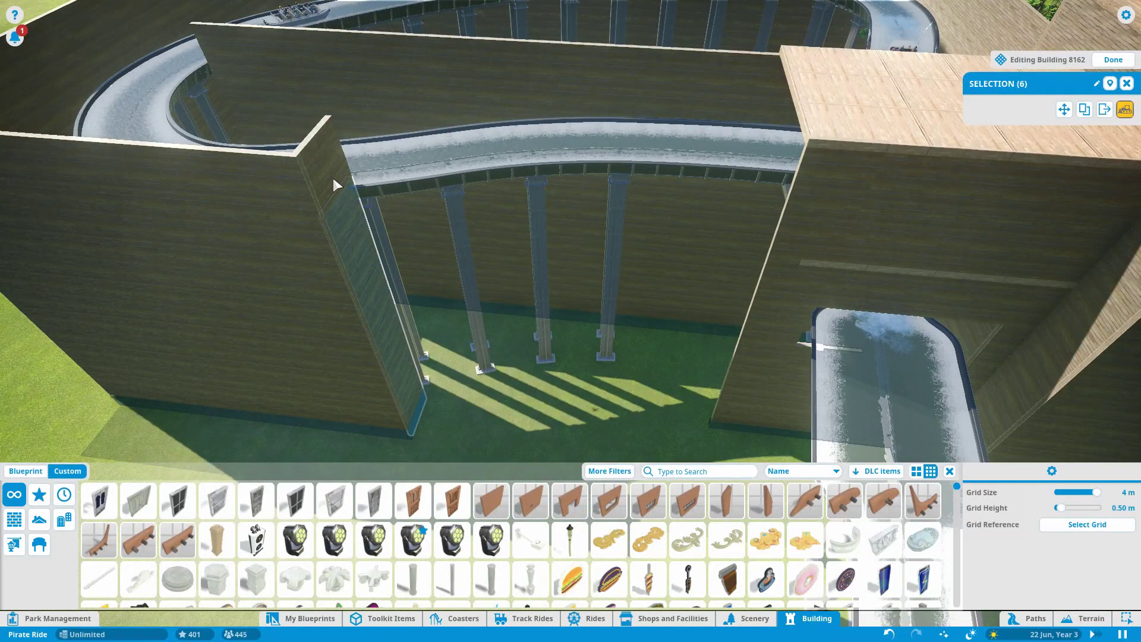
{"action": "left_click_drag", "start_coordinate": [333, 174], "coordinate": [429, 434]}
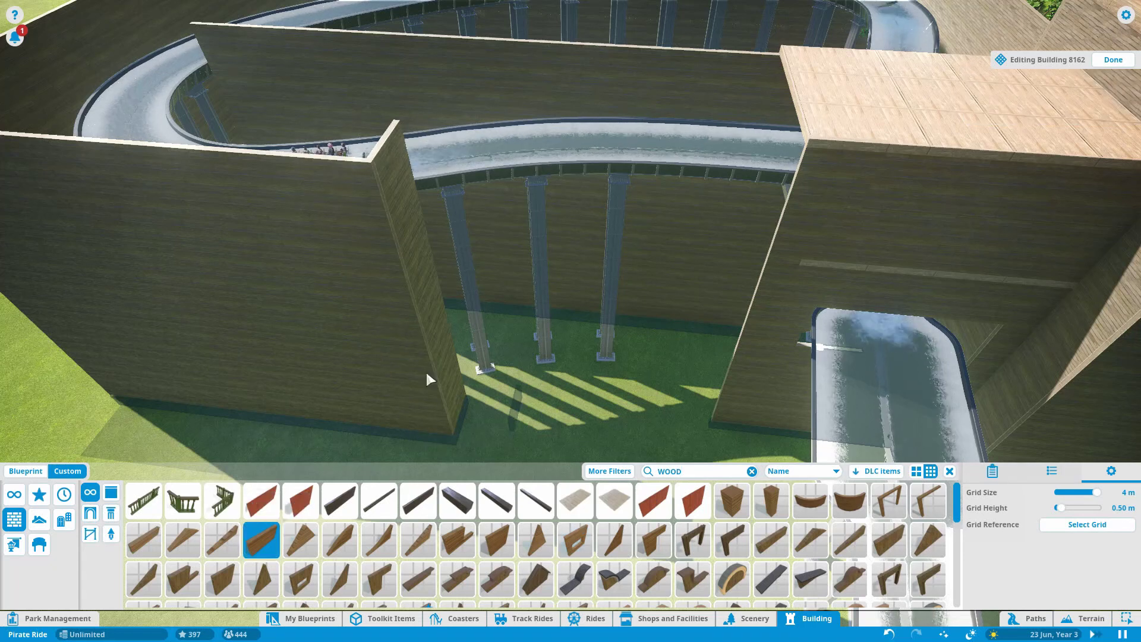
- Lay wooden roof slabs over the middle of the enclosure above the track
{"action": "scroll", "coordinate": [414, 511], "scroll_direction": "down", "scroll_amount": 1}
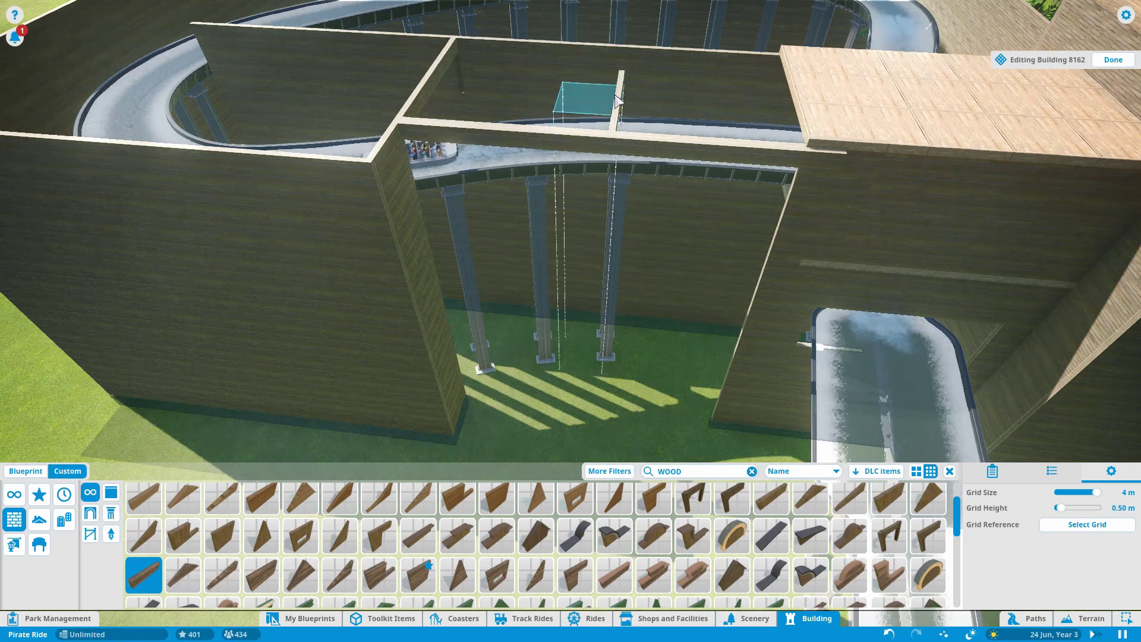
{"action": "scroll", "coordinate": [476, 64], "scroll_direction": "up", "scroll_amount": 10}
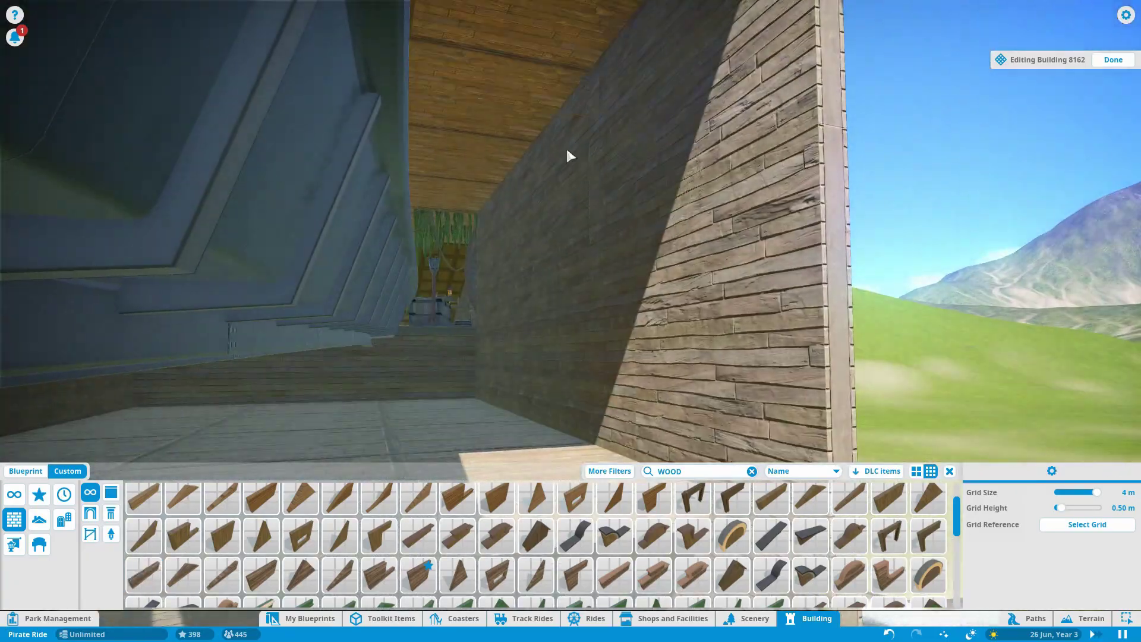
{"action": "right_click", "coordinate": [565, 157]}
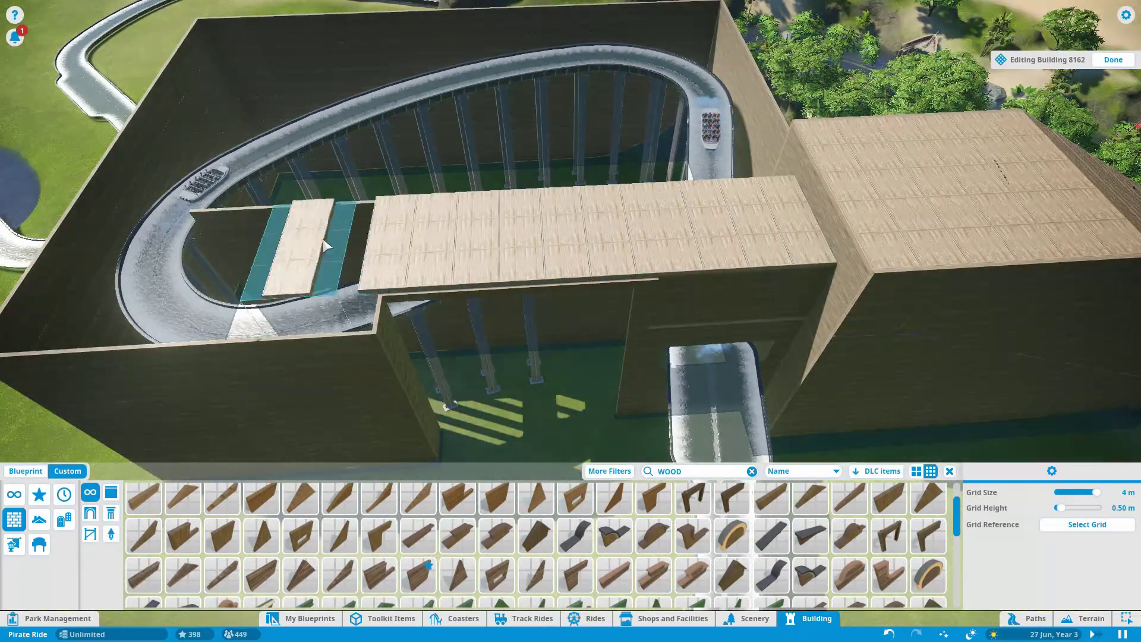
{"action": "left_click", "coordinate": [54, 271]}
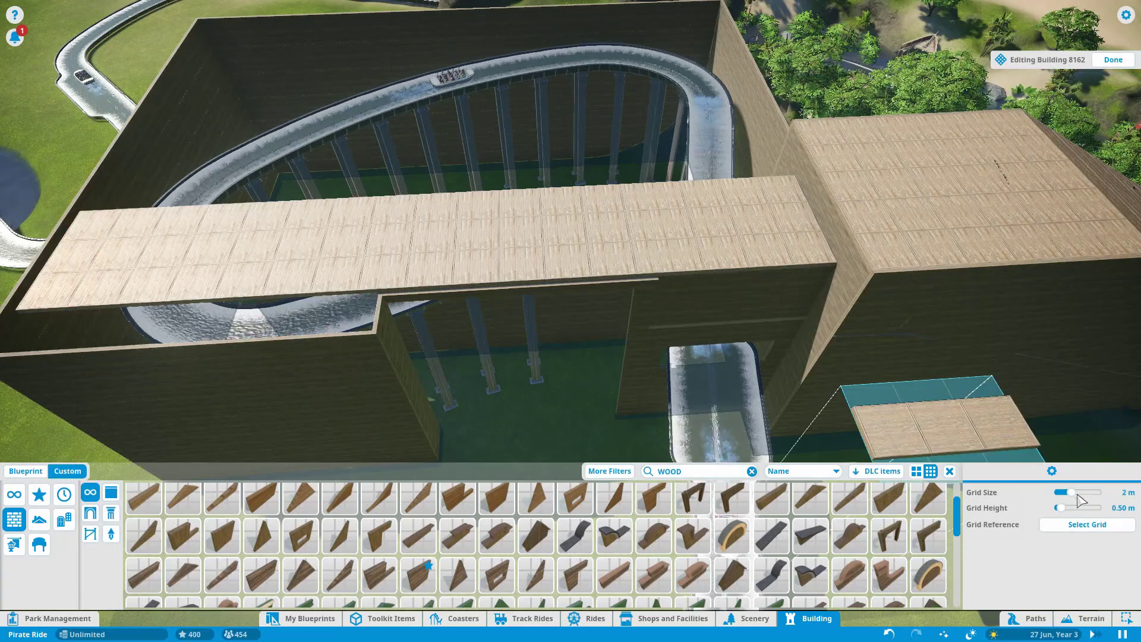
- Extend the tall front wall and lower piece to close the gap below the flume
{"action": "scroll", "coordinate": [233, 324], "scroll_direction": "up", "scroll_amount": 3}
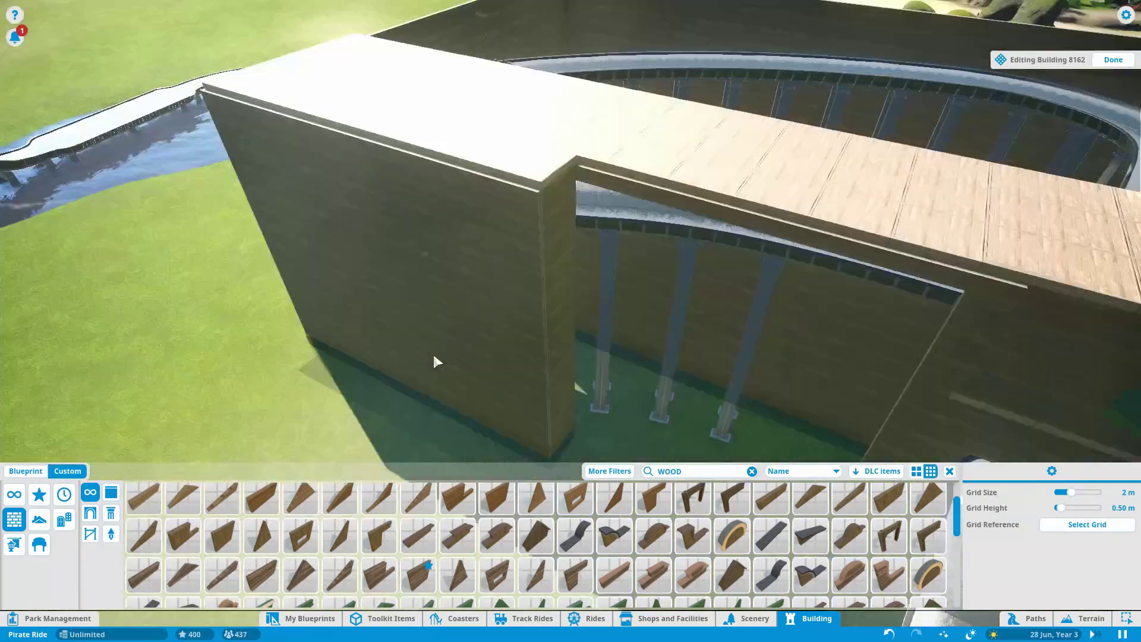
{"action": "left_click", "coordinate": [479, 377]}
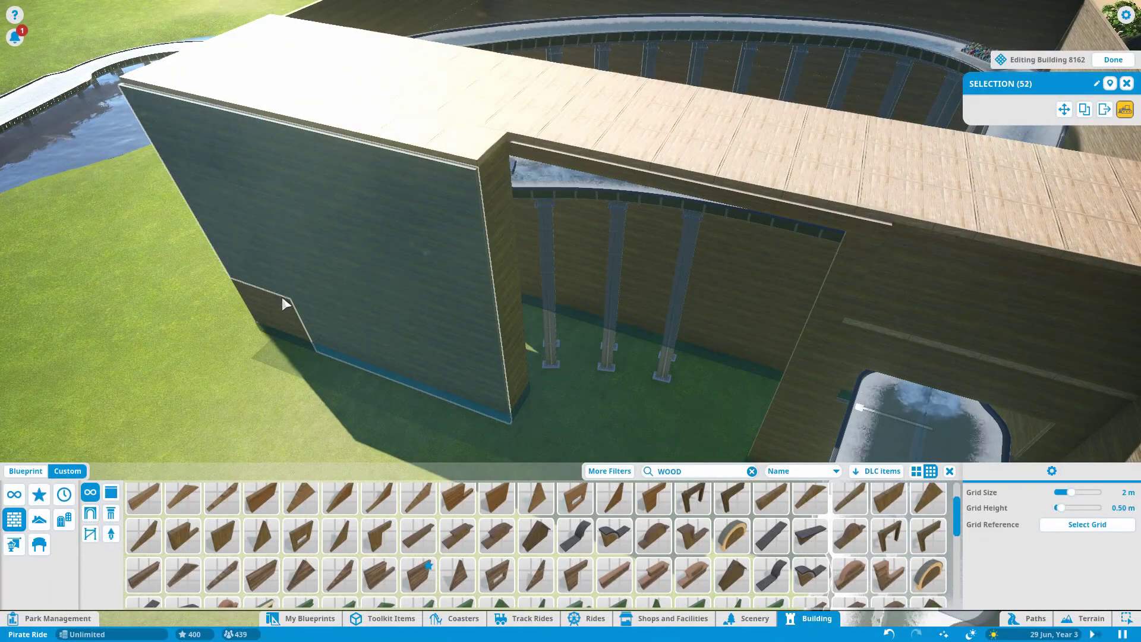
{"action": "left_click", "coordinate": [259, 296]}
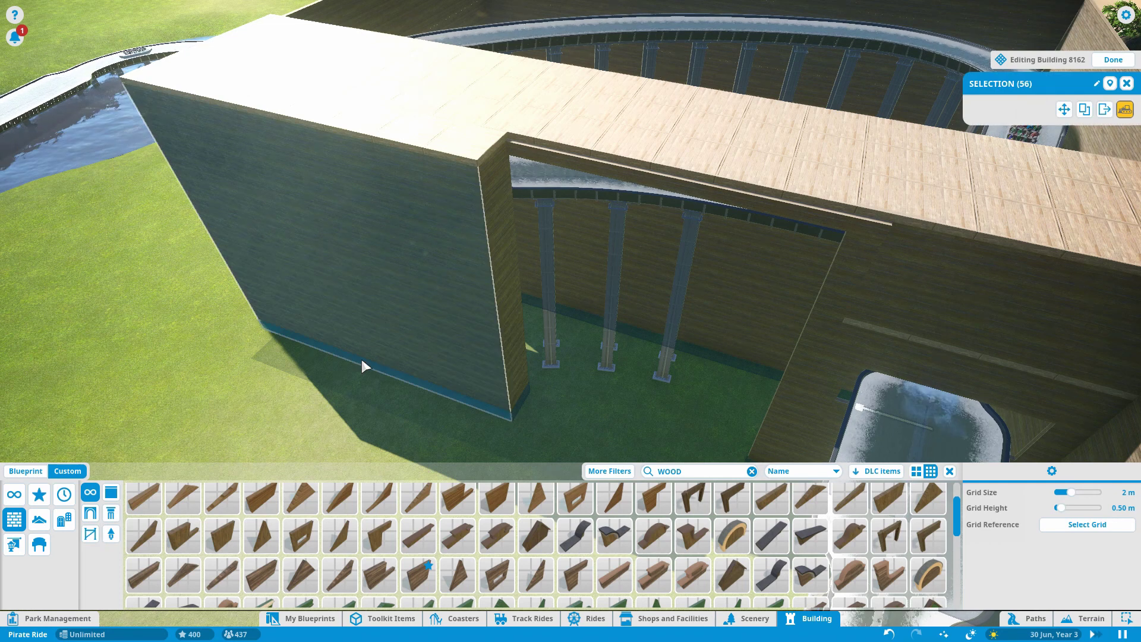
{"action": "right_click", "coordinate": [362, 364]}
{"action": "scroll", "coordinate": [533, 333], "scroll_direction": "up", "scroll_amount": 4}
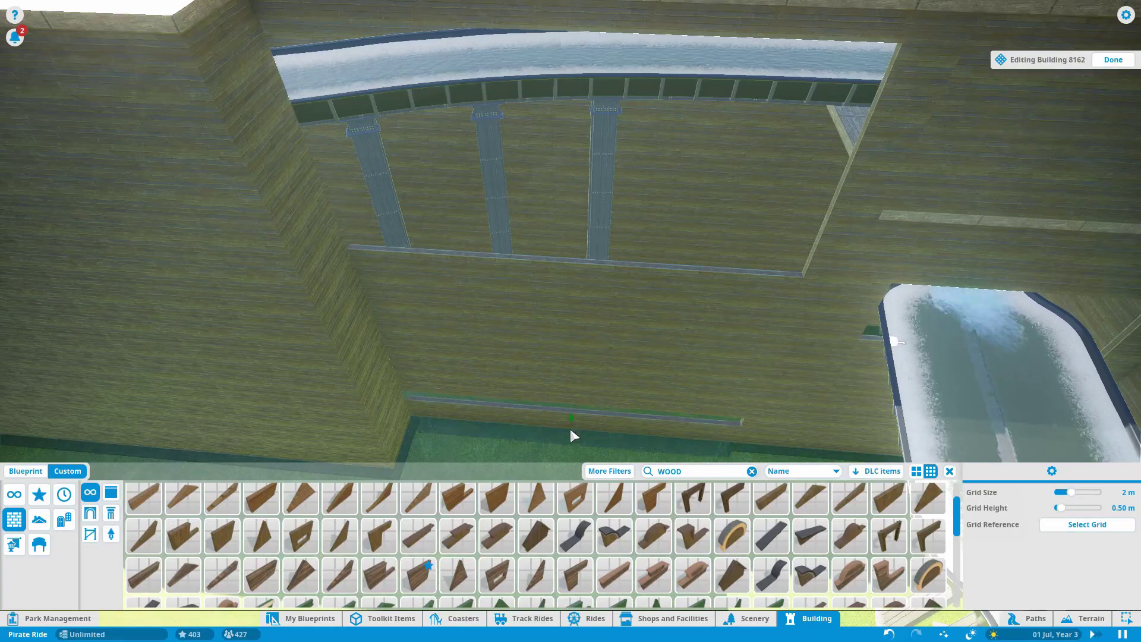
- Lay three wooden floor pieces as a plank ledge along the inner wall by the track
{"action": "left_click", "coordinate": [569, 425]}
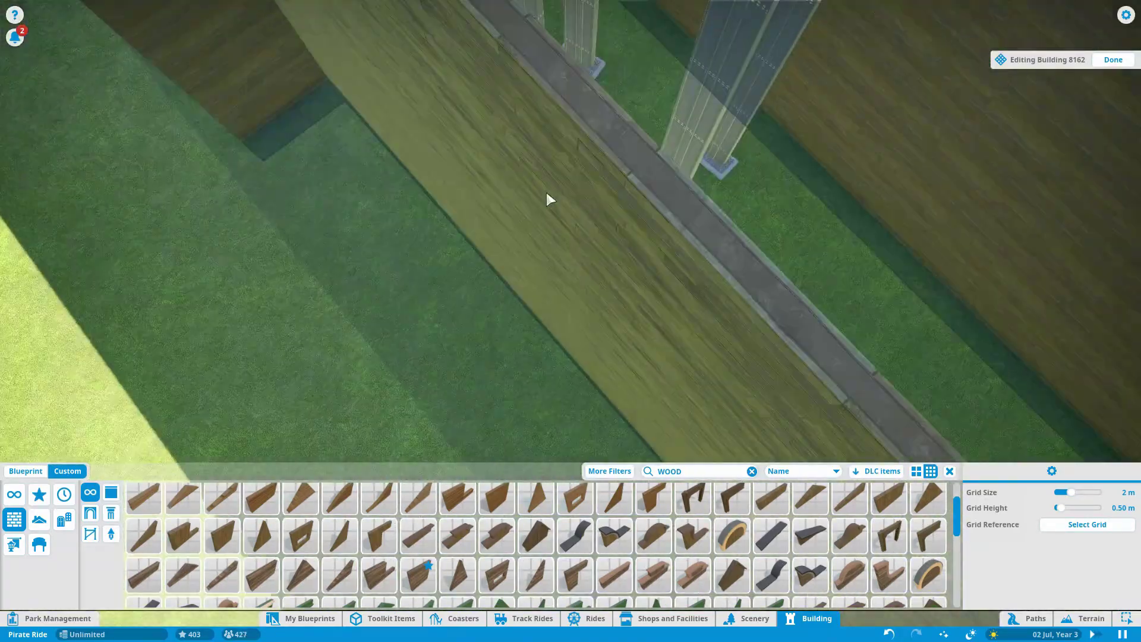
{"action": "left_click", "coordinate": [492, 143]}
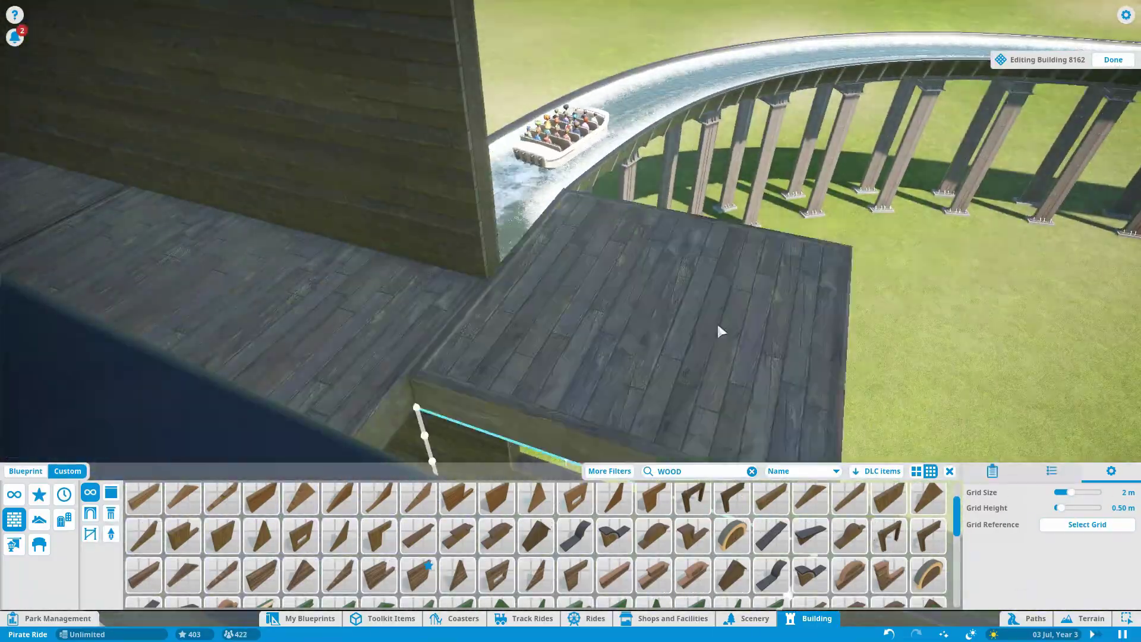
{"action": "scroll", "coordinate": [825, 290], "scroll_direction": "down", "scroll_amount": 3}
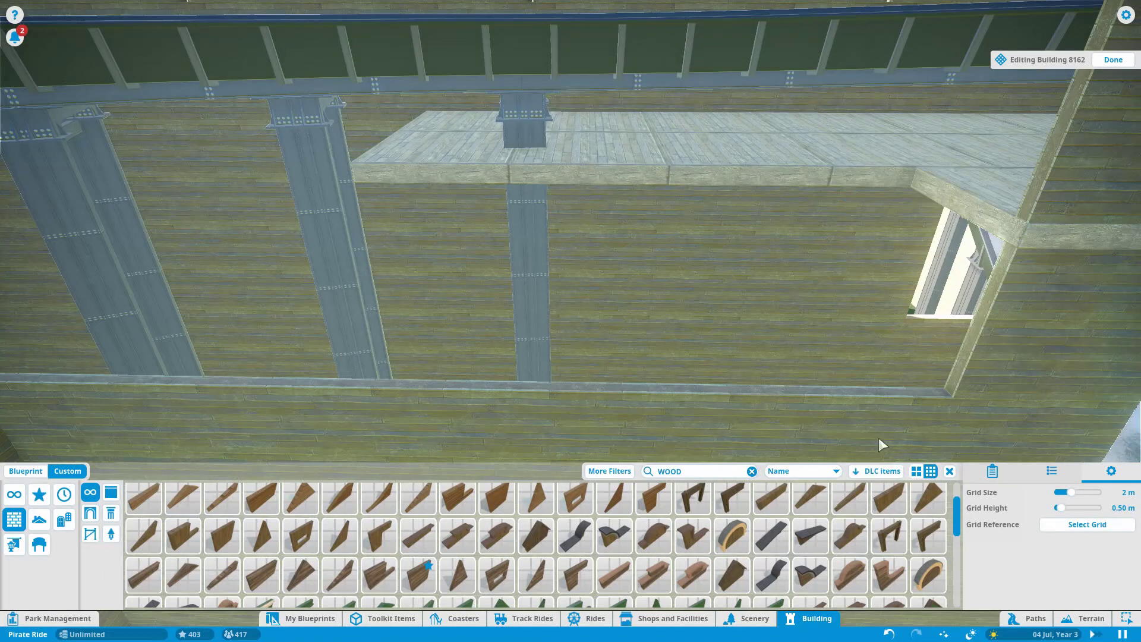
{"action": "left_click", "coordinate": [819, 357]}
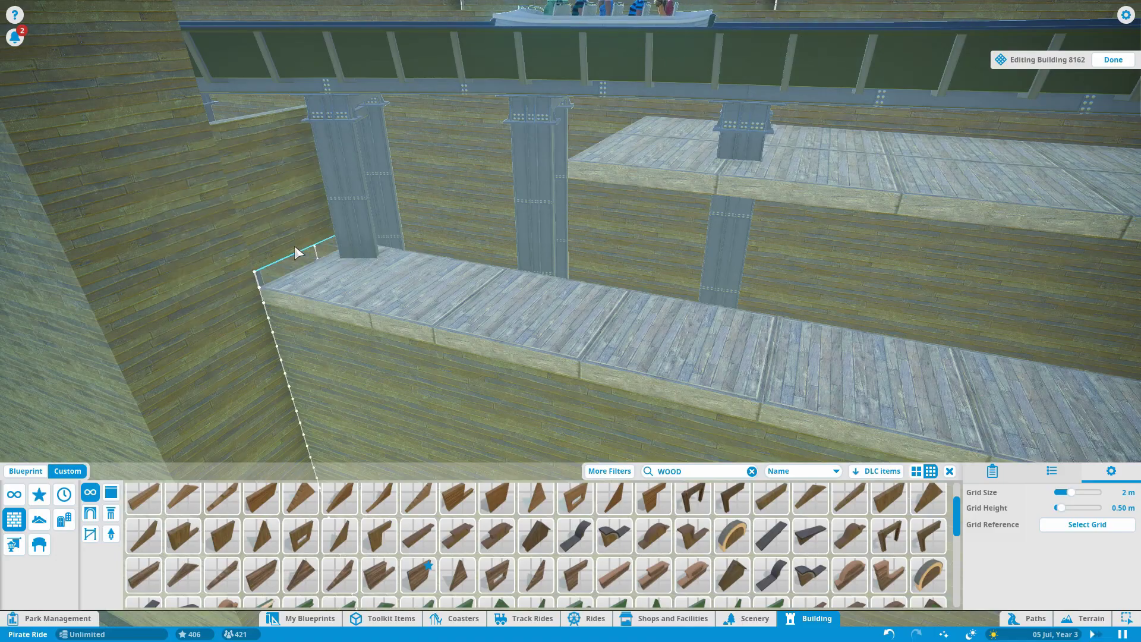
{"action": "key", "text": "e"}
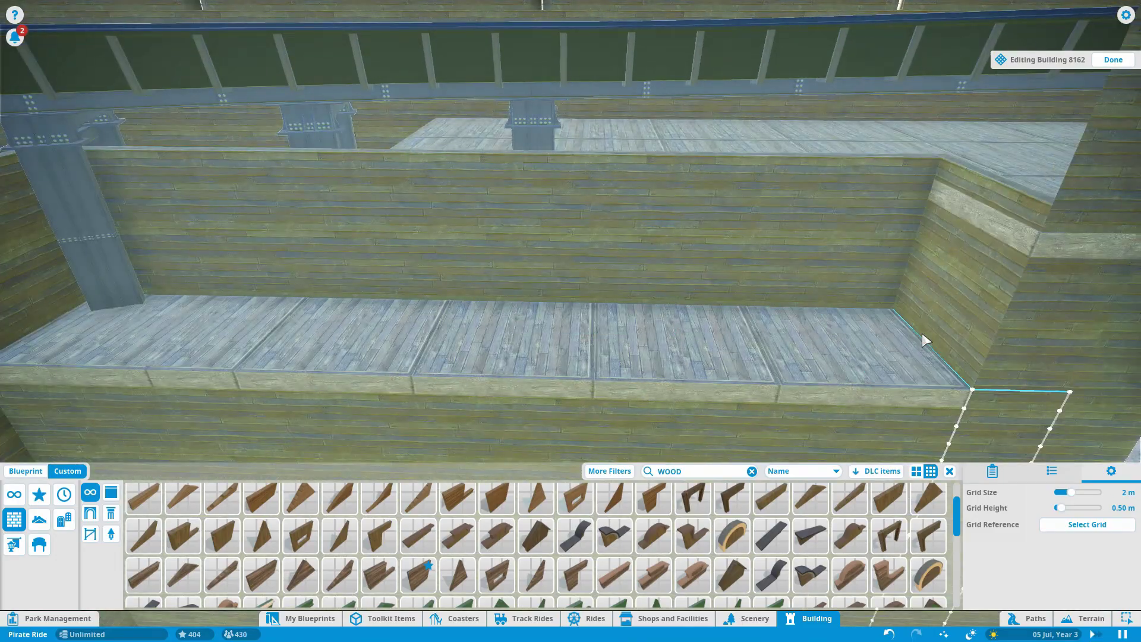
{"action": "key", "text": "e"}
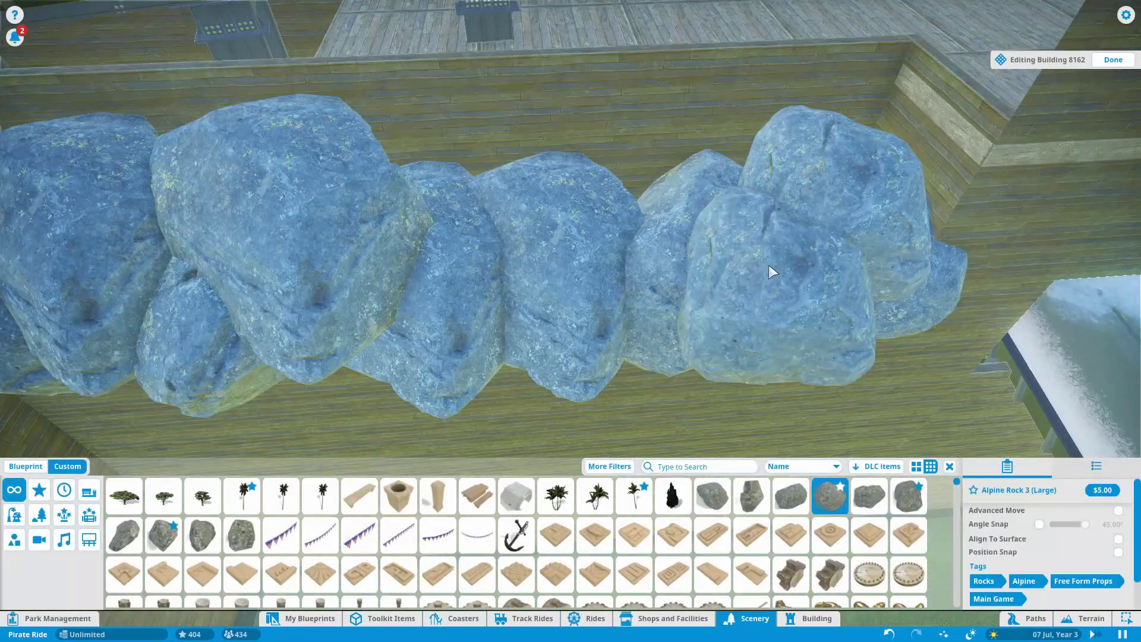
- Add two more large alpine rocks to the right end of the rock row
{"action": "scroll", "coordinate": [660, 297], "scroll_direction": "down", "scroll_amount": 3}
{"action": "left_click", "coordinate": [755, 500]}
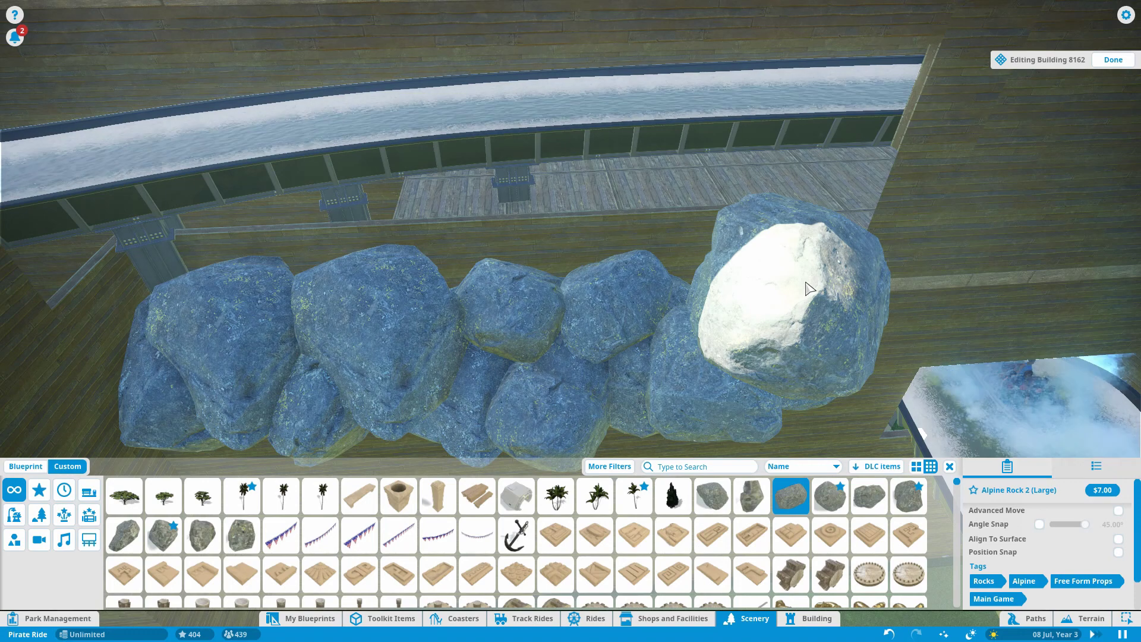
{"action": "left_click", "coordinate": [809, 289]}
{"action": "left_click", "coordinate": [748, 270]}
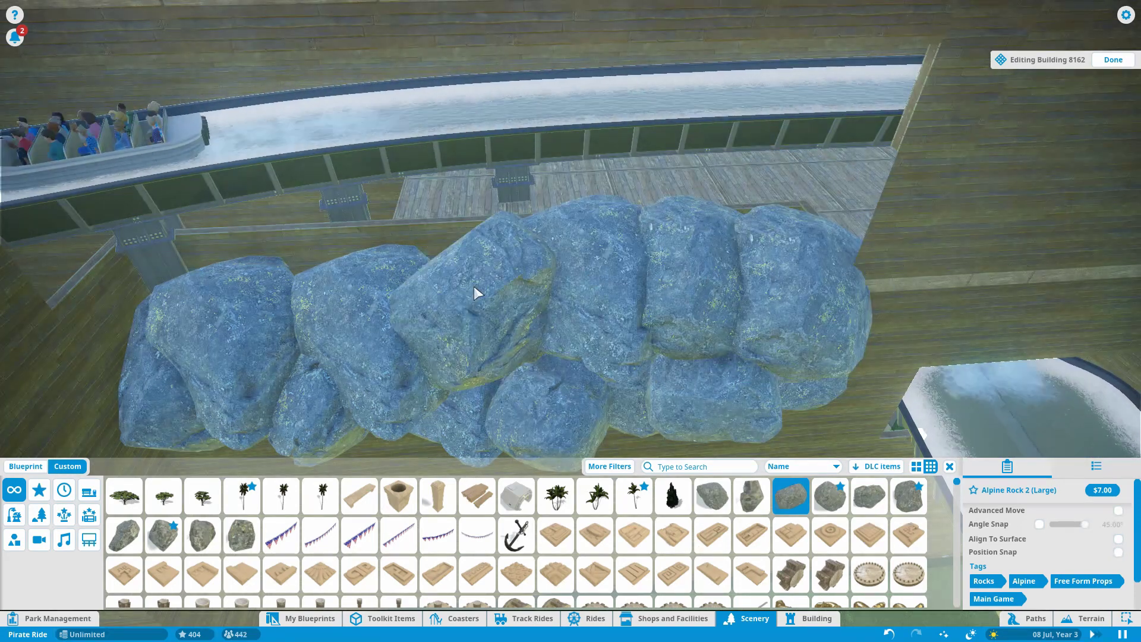
{"action": "scroll", "coordinate": [802, 259], "scroll_direction": "down", "scroll_amount": 2}
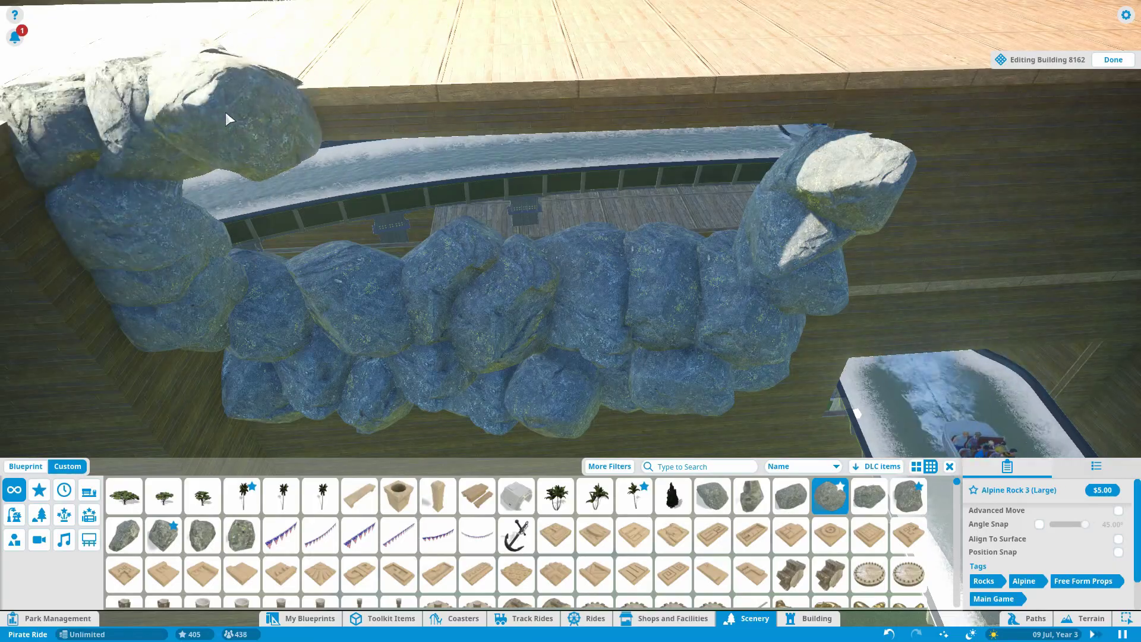
{"action": "scroll", "coordinate": [846, 113], "scroll_direction": "up", "scroll_amount": 3}
{"action": "left_click_drag", "start_coordinate": [656, 258], "coordinate": [670, 138]}
{"action": "right_click", "coordinate": [683, 374]}
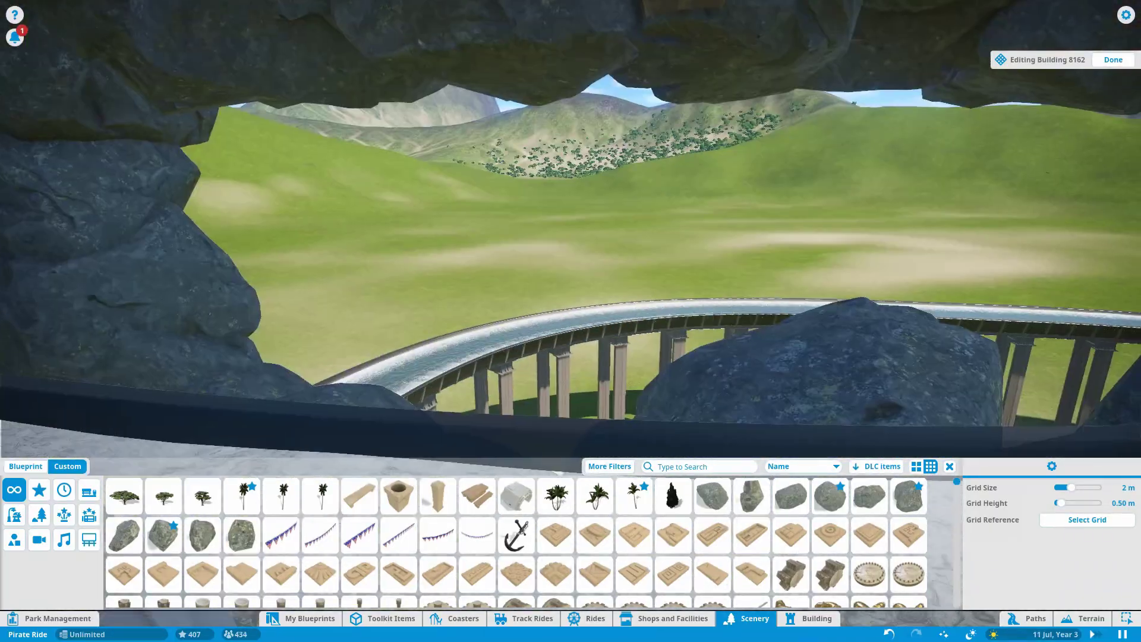
- Place a large alpine rock at the tunnel's opening
{"action": "left_click", "coordinate": [344, 73]}
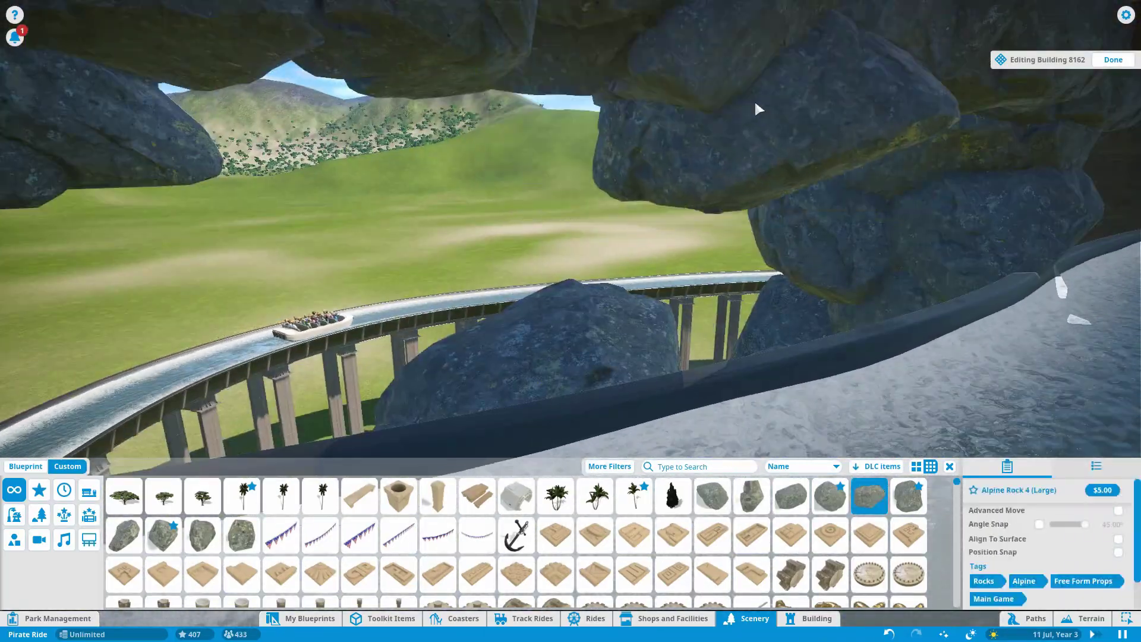
{"action": "left_click", "coordinate": [758, 109]}
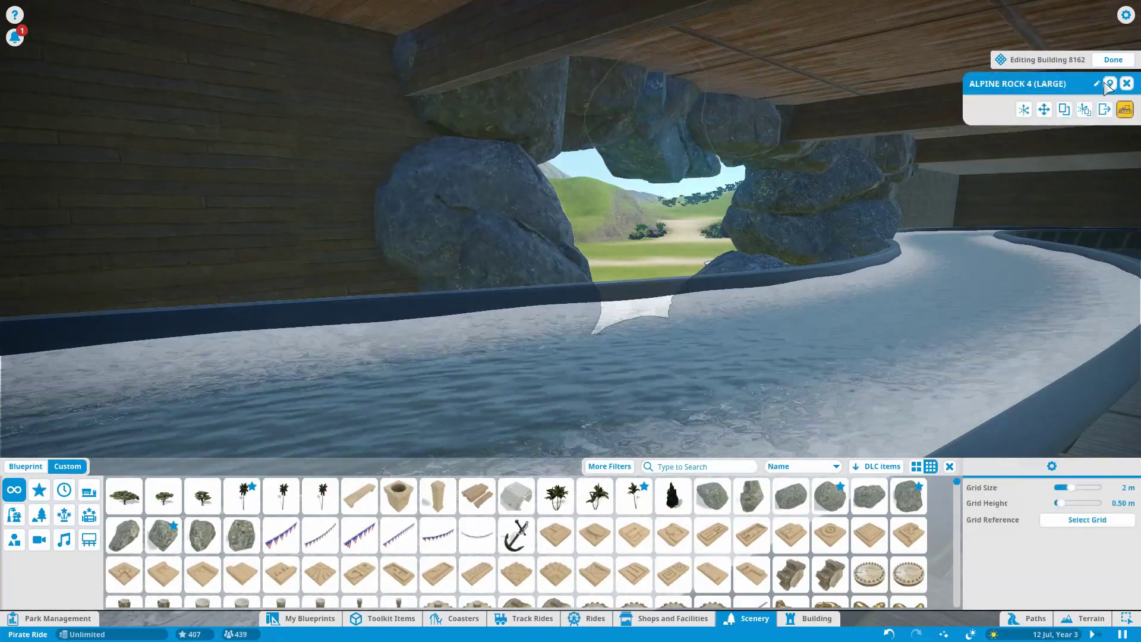
{"action": "left_click", "coordinate": [1109, 84]}
{"action": "left_click", "coordinate": [1067, 108]}
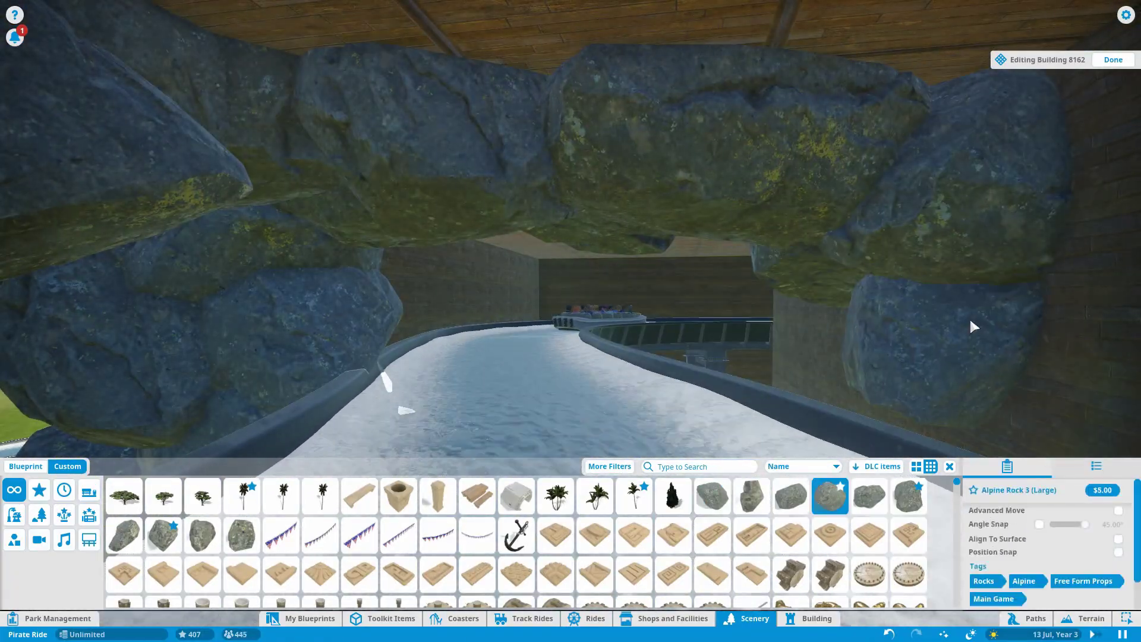
{"action": "scroll", "coordinate": [816, 306], "scroll_direction": "down", "scroll_amount": 3}
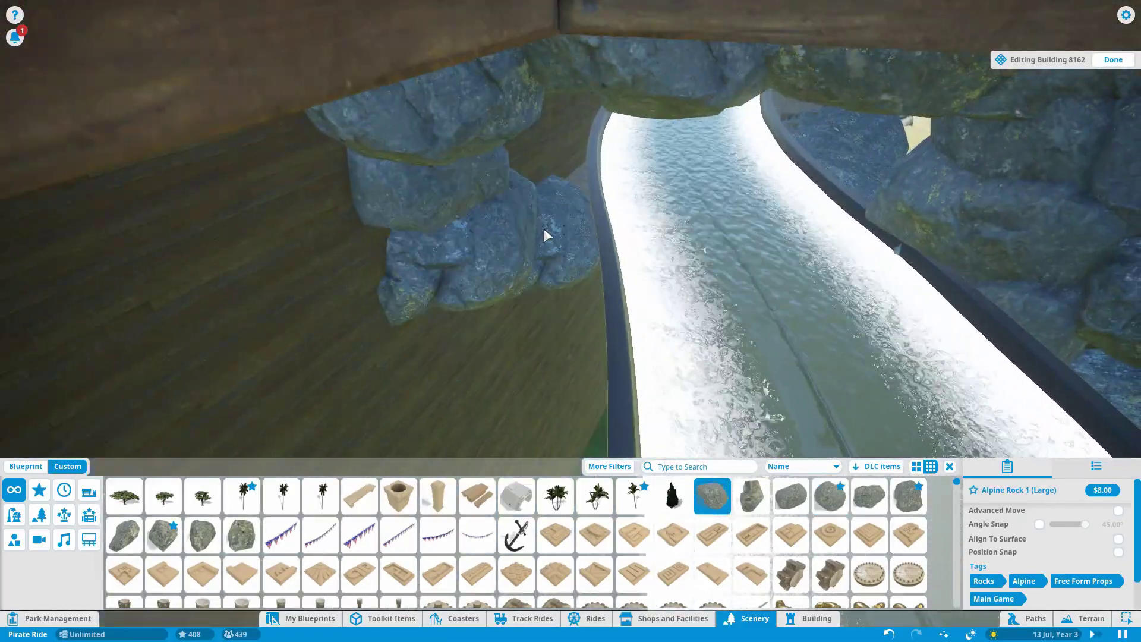
{"action": "scroll", "coordinate": [512, 287], "scroll_direction": "up", "scroll_amount": 5}
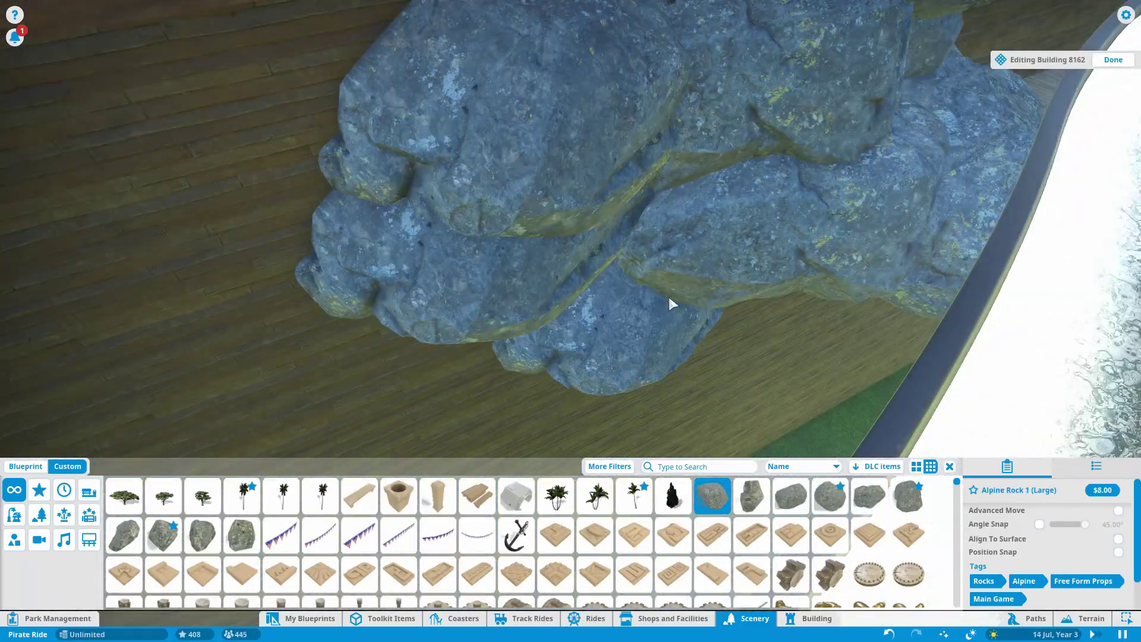
{"action": "scroll", "coordinate": [597, 320], "scroll_direction": "down", "scroll_amount": 5}
{"action": "right_click", "coordinate": [169, 227]}
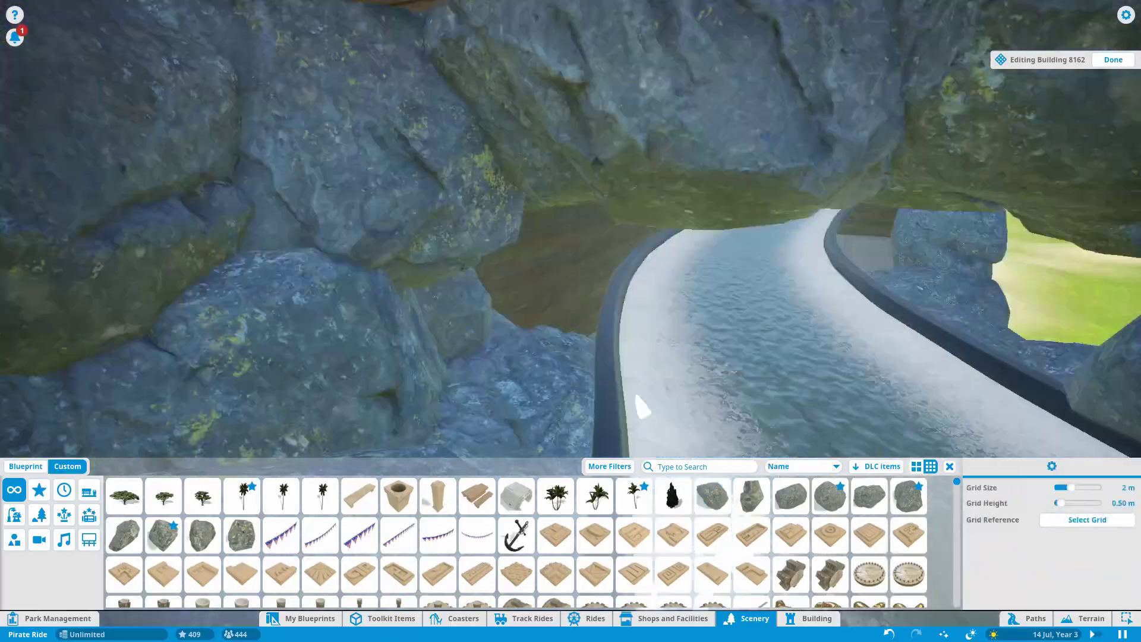
- Place Alpine Rock 5 (Large) pieces as overhanging cave walls over the flume
{"action": "left_click", "coordinate": [790, 495]}
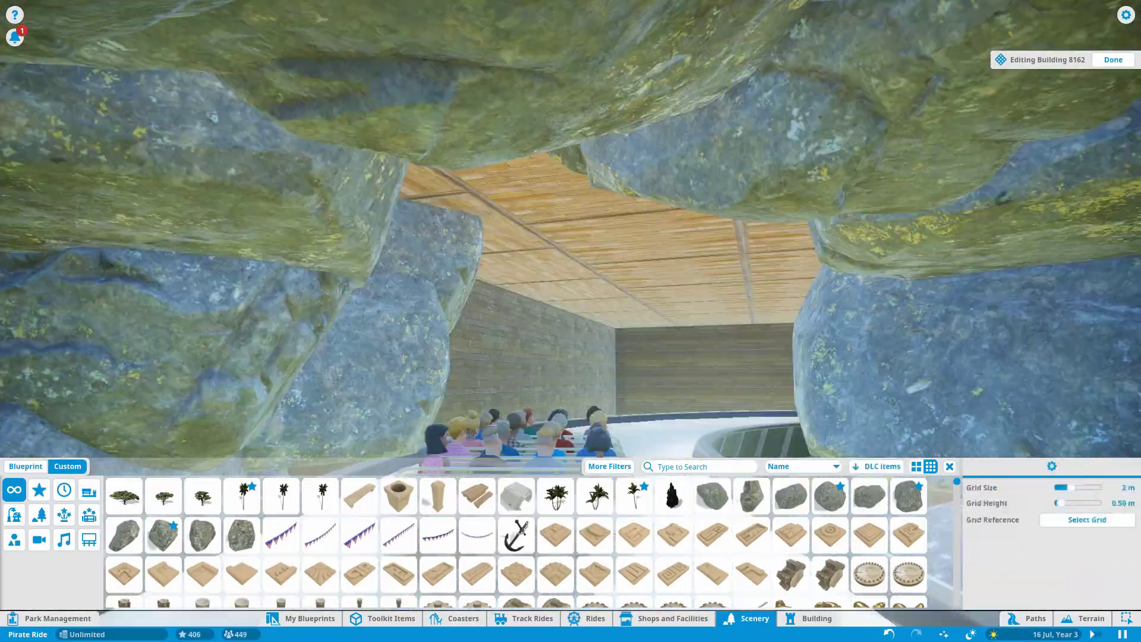
{"action": "left_click", "coordinate": [908, 495]}
{"action": "scroll", "coordinate": [737, 188], "scroll_direction": "down", "scroll_amount": 4}
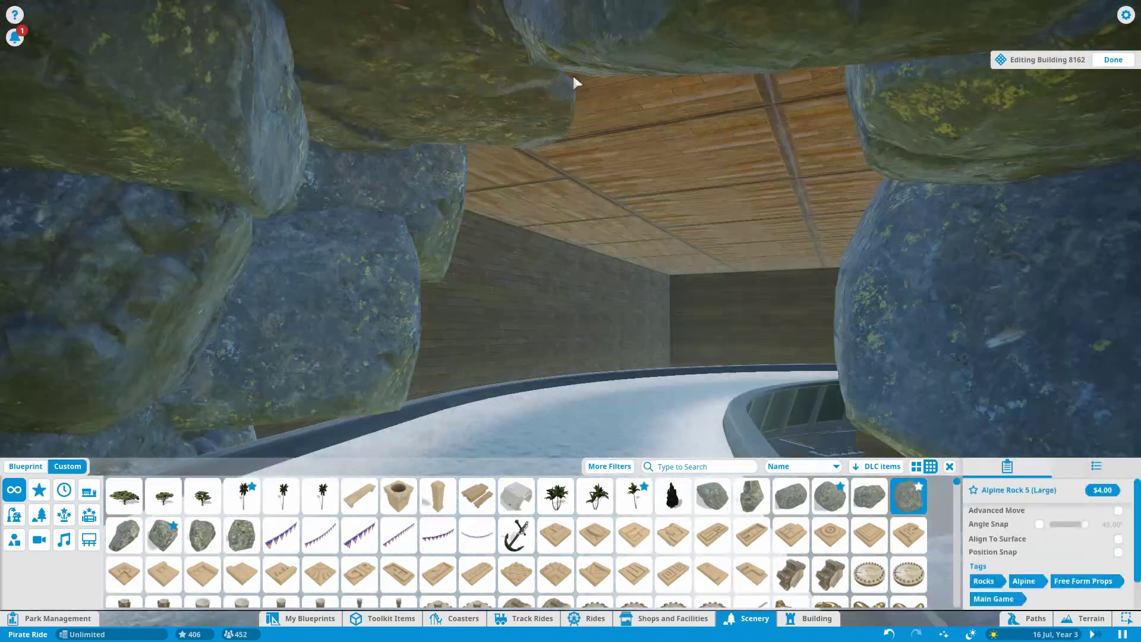
{"action": "scroll", "coordinate": [523, 150], "scroll_direction": "down", "scroll_amount": 5}
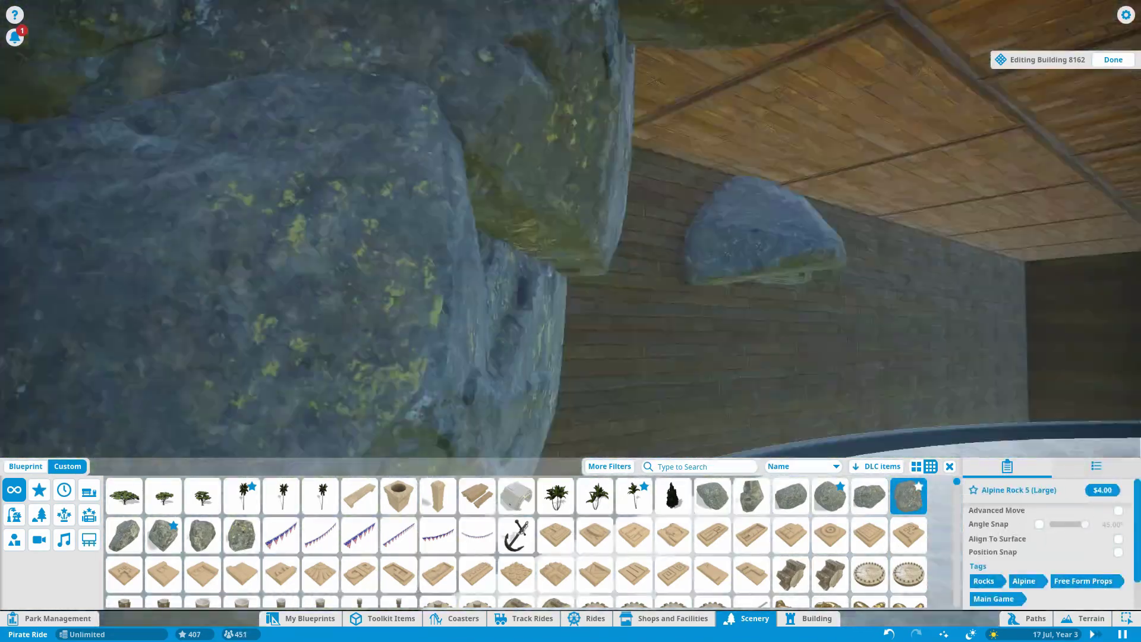
{"action": "key", "text": "q"}
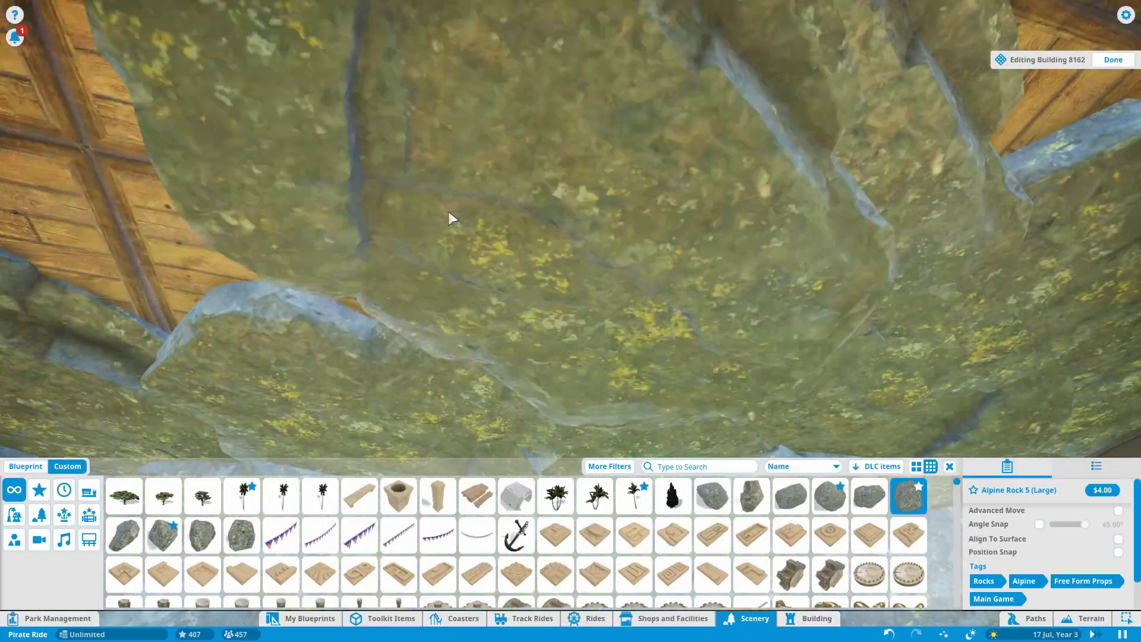
{"action": "scroll", "coordinate": [496, 196], "scroll_direction": "up", "scroll_amount": 3}
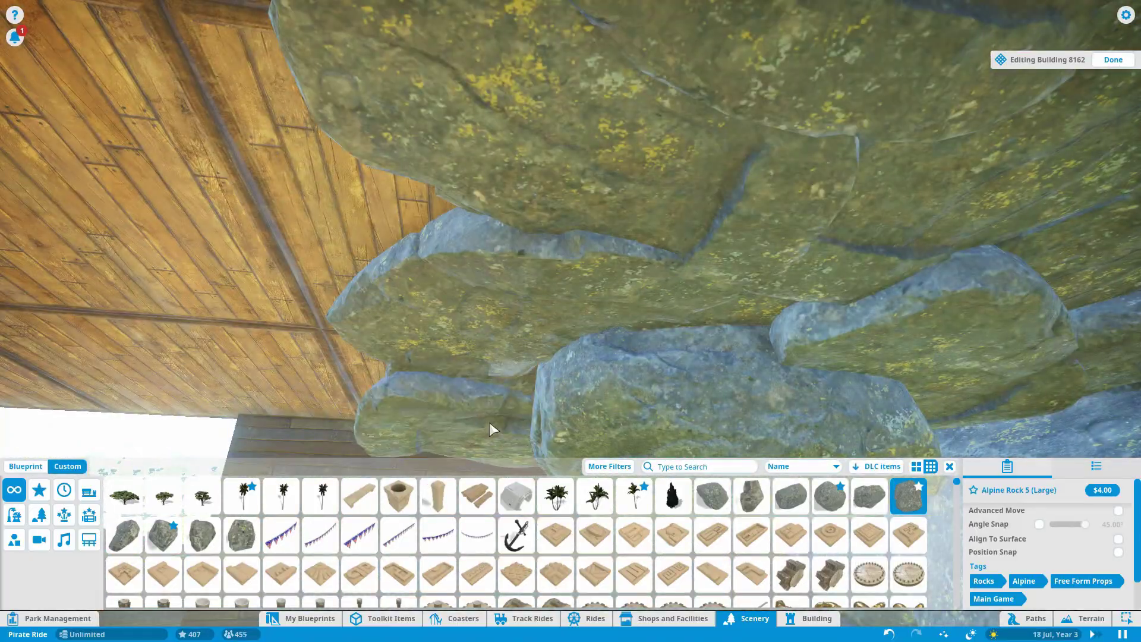
{"action": "scroll", "coordinate": [492, 429], "scroll_direction": "up", "scroll_amount": 8}
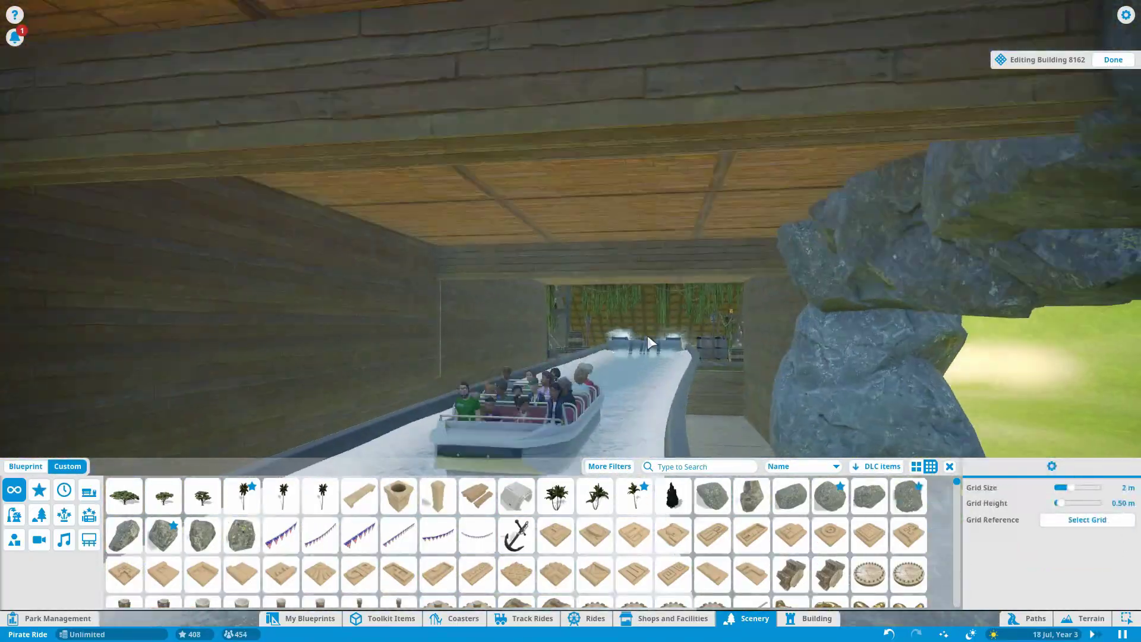
{"action": "key", "text": "q"}
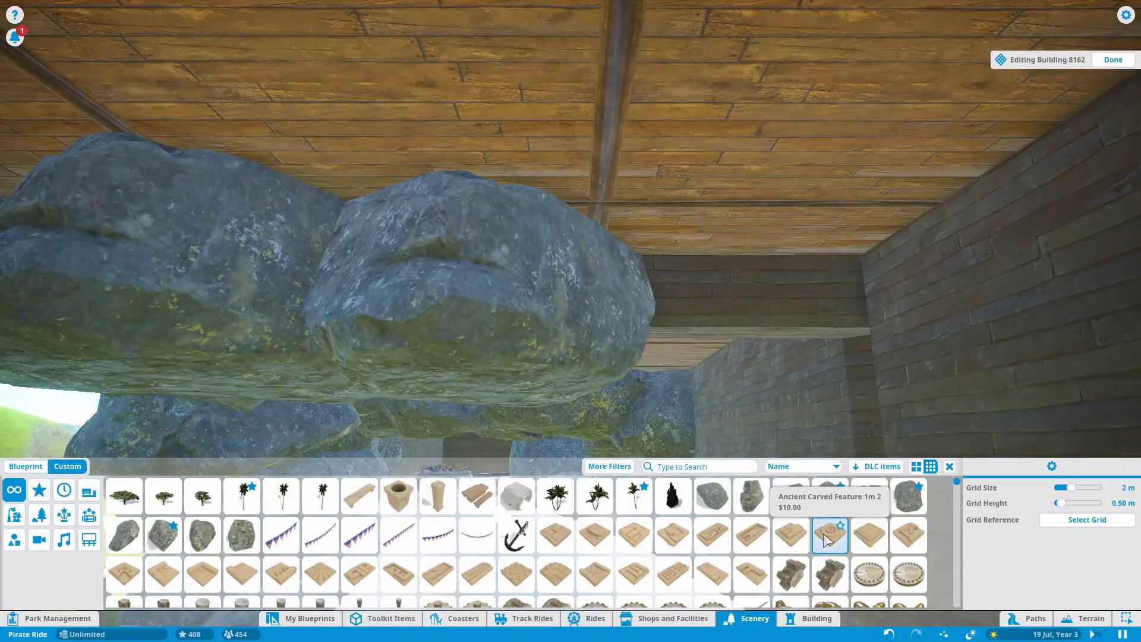
- Add Alpine Rock 3 (Large) for the rocky ceiling and fine-tune a placed rock
{"action": "left_click", "coordinate": [830, 495]}
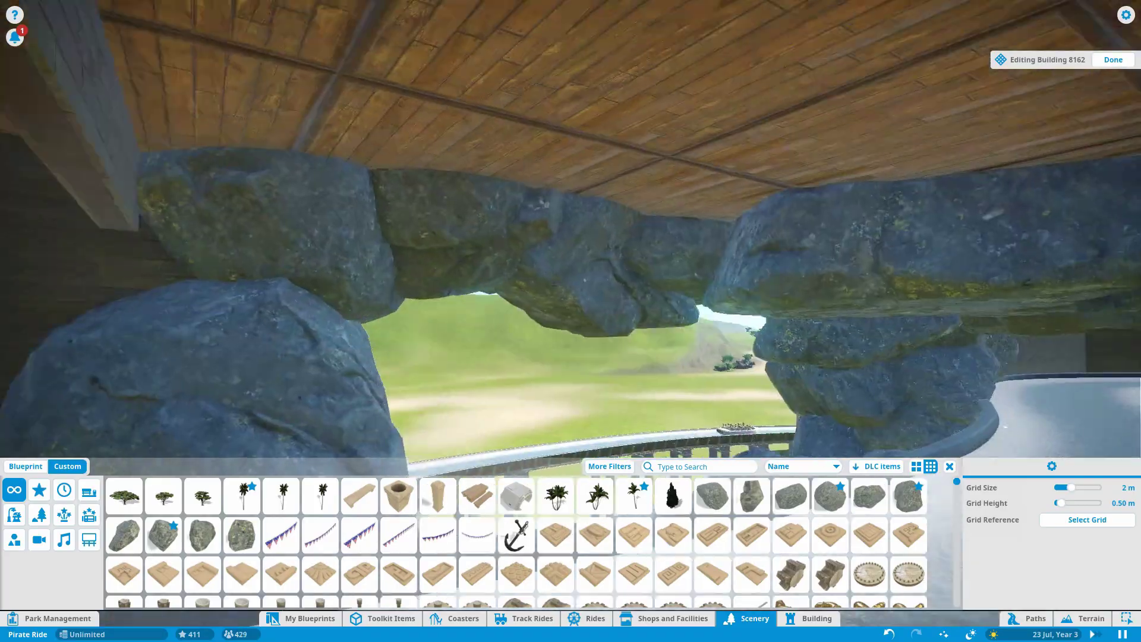
{"action": "left_click", "coordinate": [435, 147]}
{"action": "key", "text": "Escape"}
{"action": "key", "text": "w"}
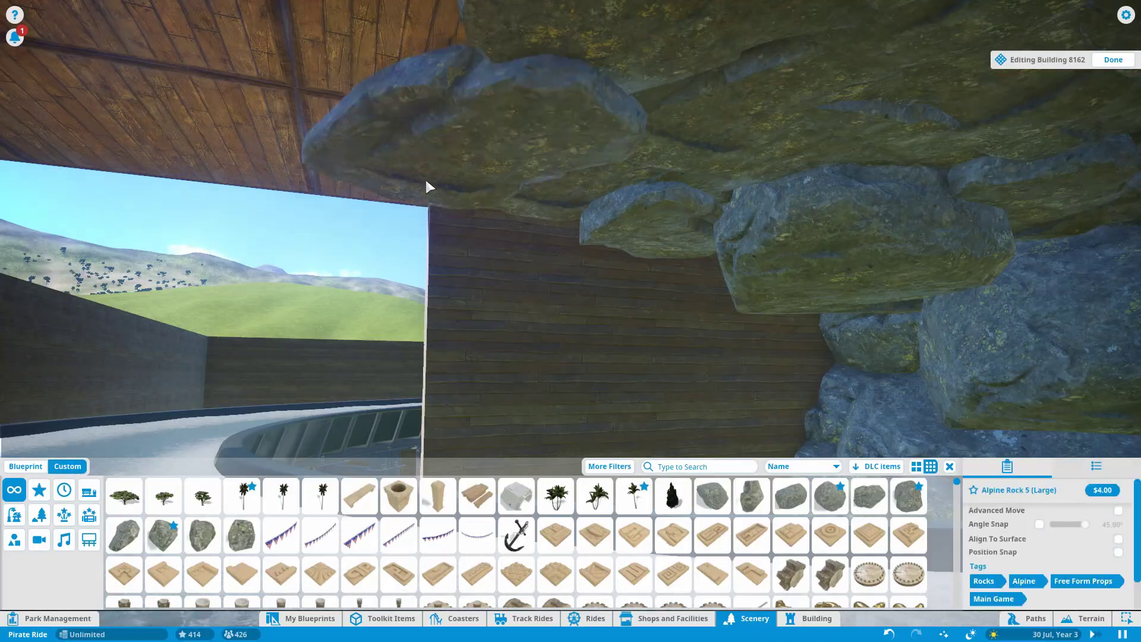
{"action": "scroll", "coordinate": [564, 225], "scroll_direction": "up", "scroll_amount": 5}
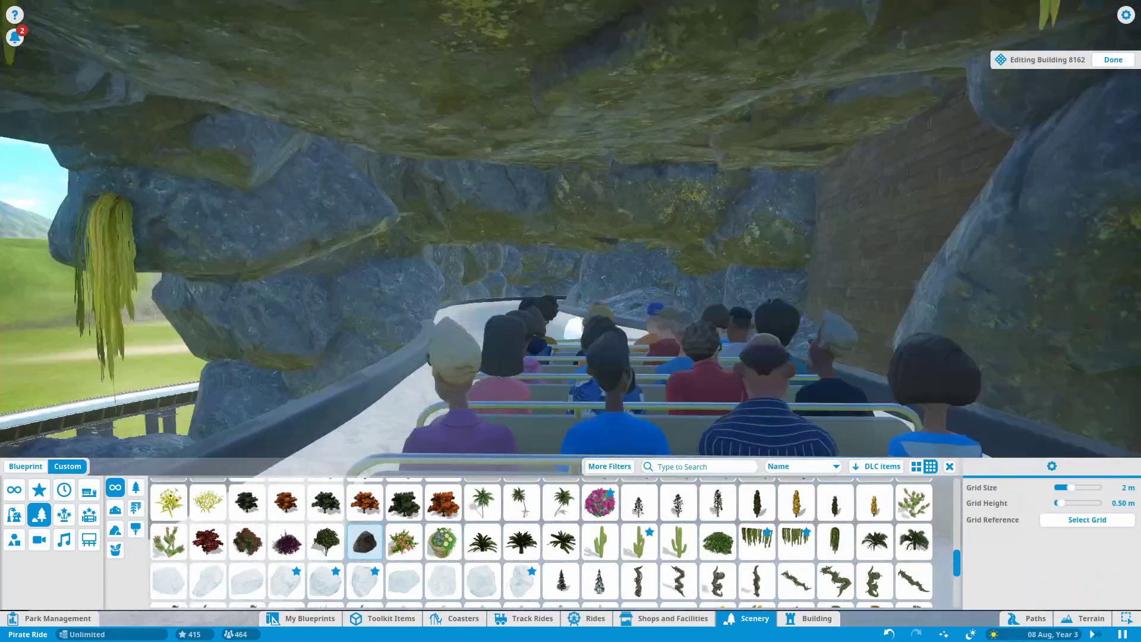
- Hang Seaweed 2 and 3 strands beneath the cave rocks and skull-marked beam
{"action": "left_click", "coordinate": [756, 541]}
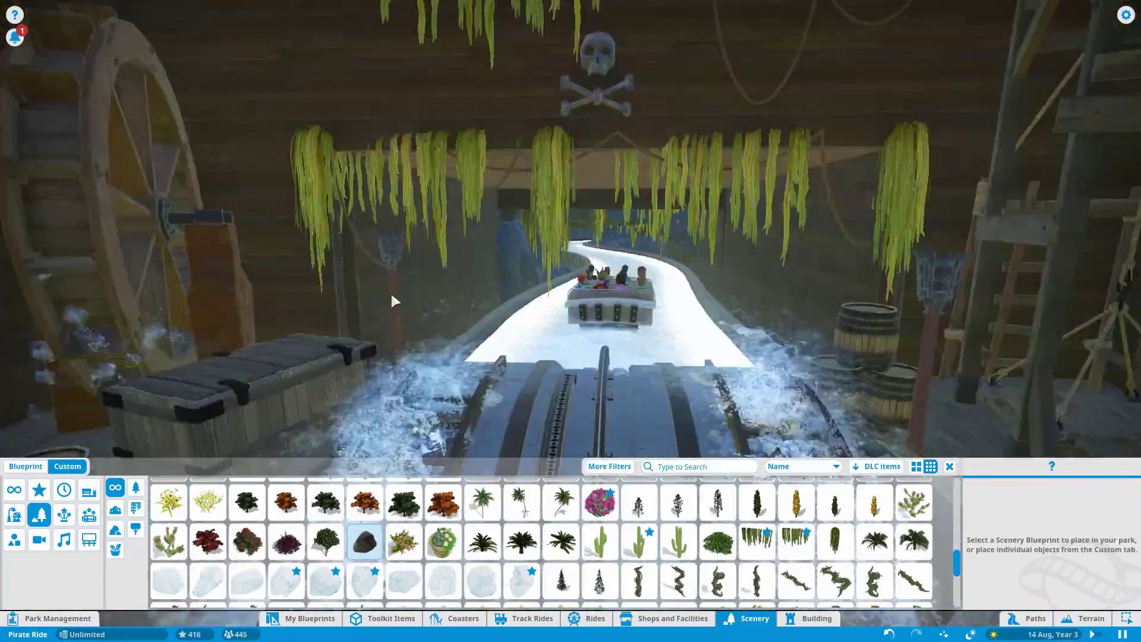
- Preview the scene under night lighting, then return to daytime
{"action": "left_click", "coordinate": [1005, 610]}
{"action": "left_click", "coordinate": [989, 575]}
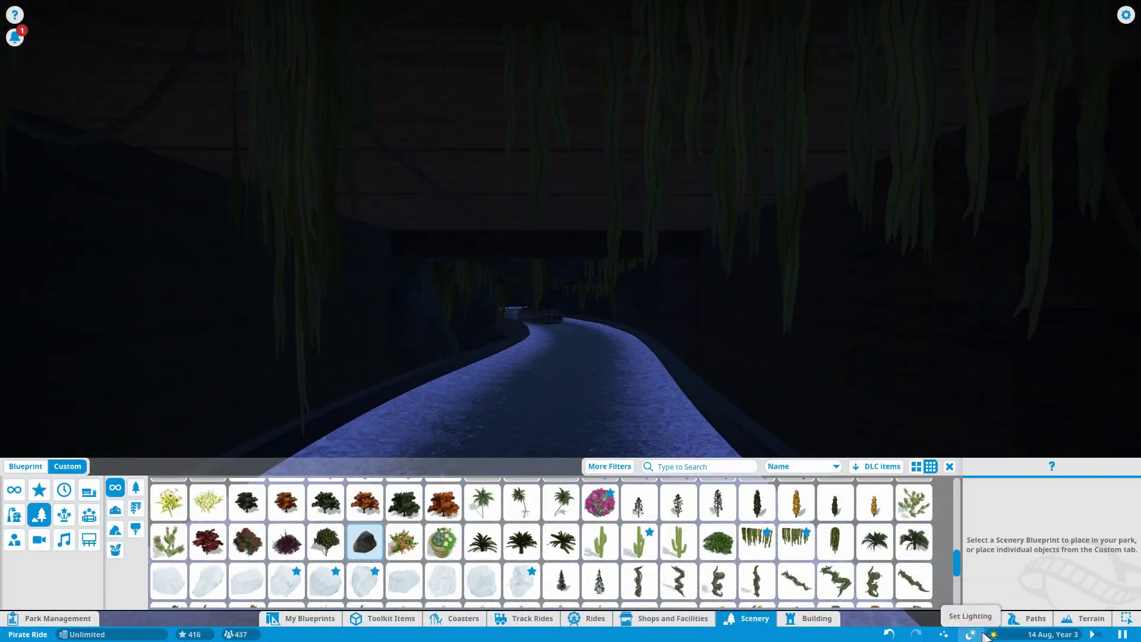
{"action": "left_click", "coordinate": [982, 634]}
- Place Starfield Panel 2 in the ceiling gap and slide it across with Advanced Move
{"action": "left_click", "coordinate": [242, 495]}
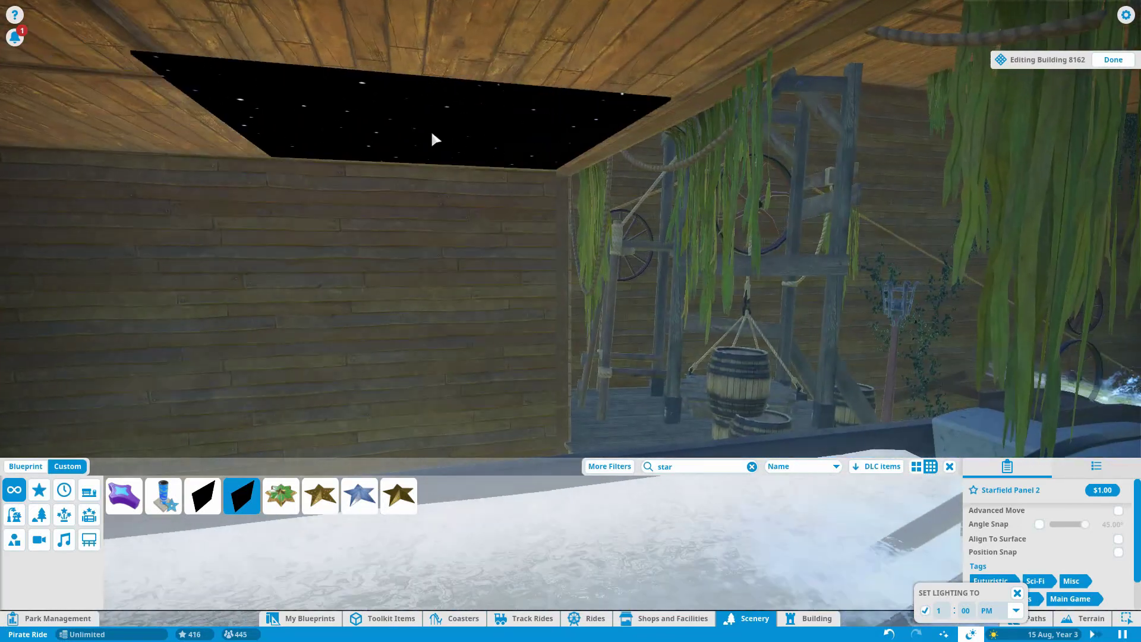
{"action": "left_click", "coordinate": [467, 148]}
{"action": "key", "text": "z"}
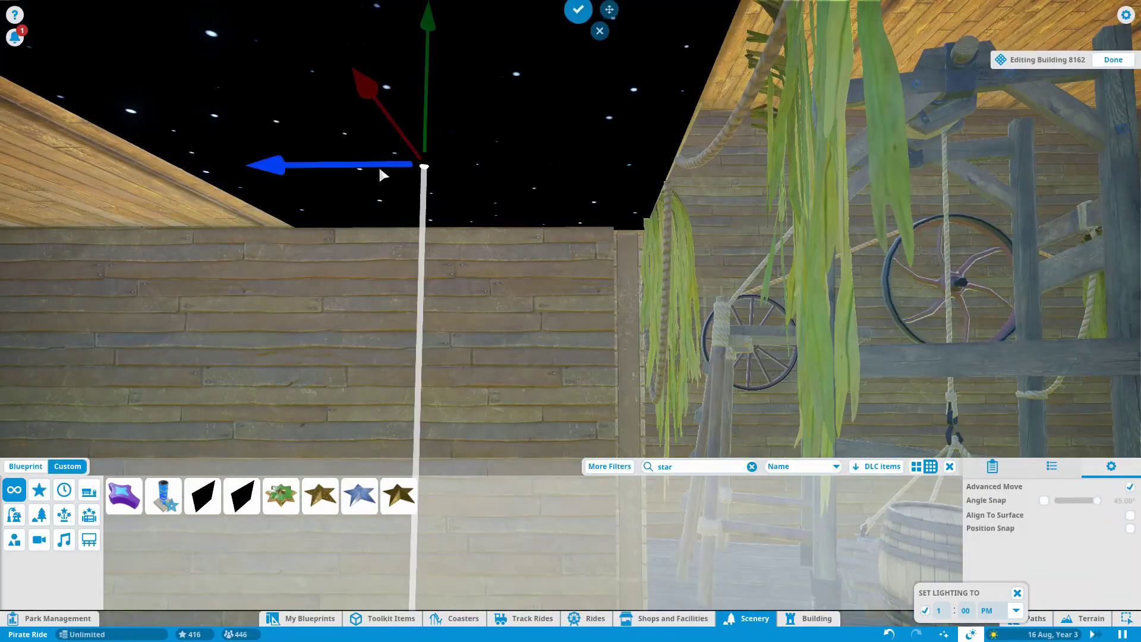
{"action": "key", "text": "z"}
{"action": "key", "text": "z"}
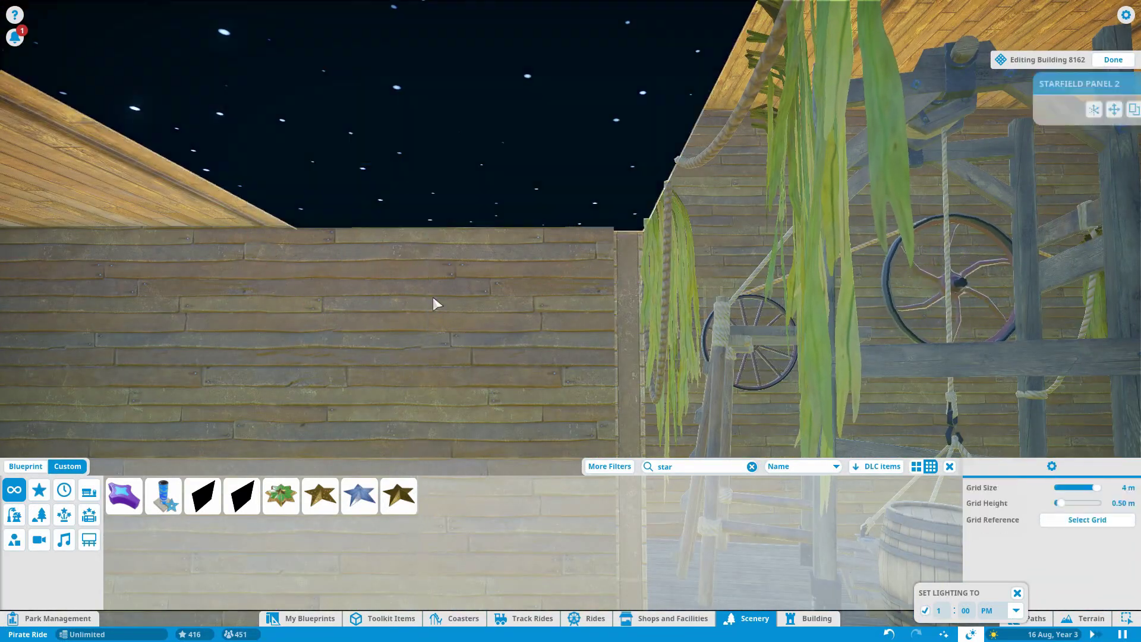
{"action": "left_click_drag", "start_coordinate": [189, 209], "coordinate": [964, 207]}
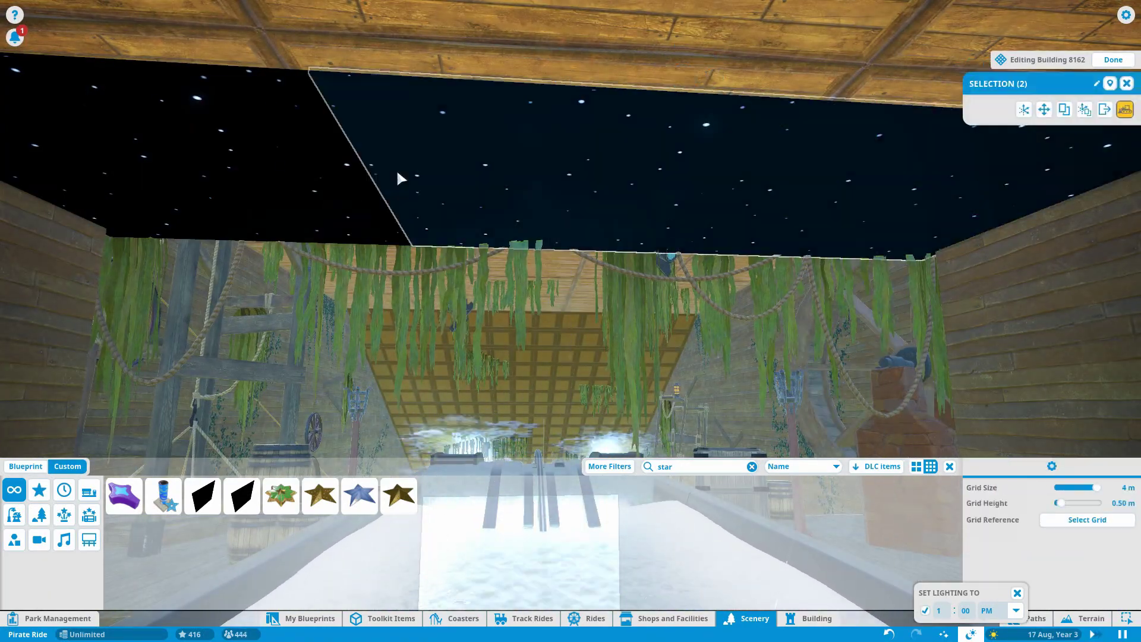
{"action": "key", "text": "z"}
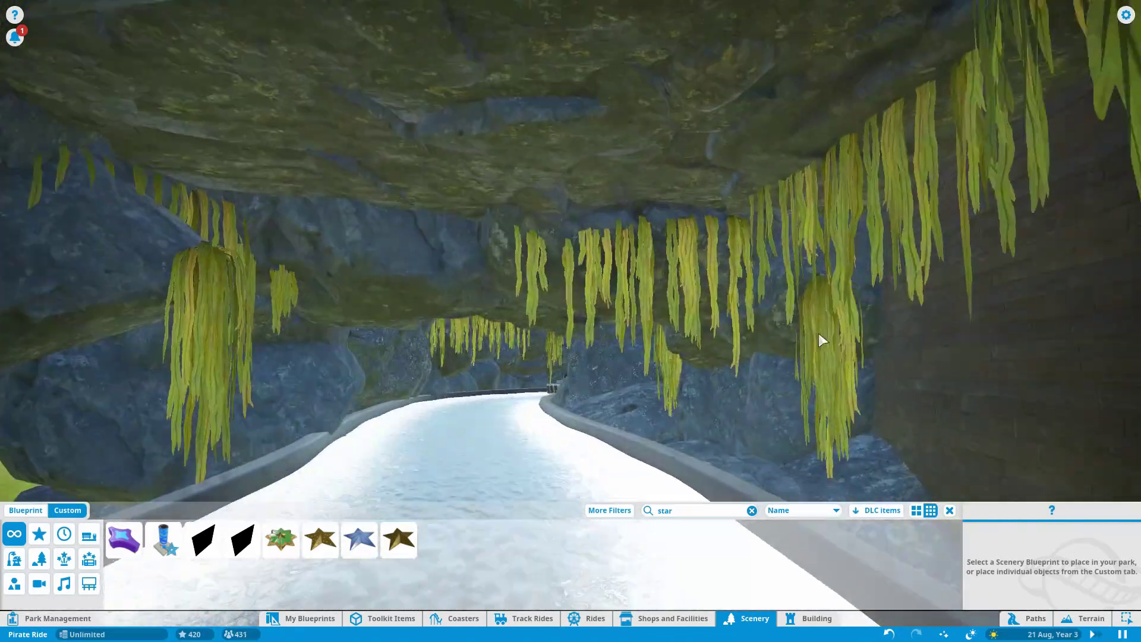
- Search scenery for 'water' and place a medium water jet on the cave wall, aligned to surfaces
{"action": "triple_click", "coordinate": [687, 510]}
{"action": "type", "text": "water"}
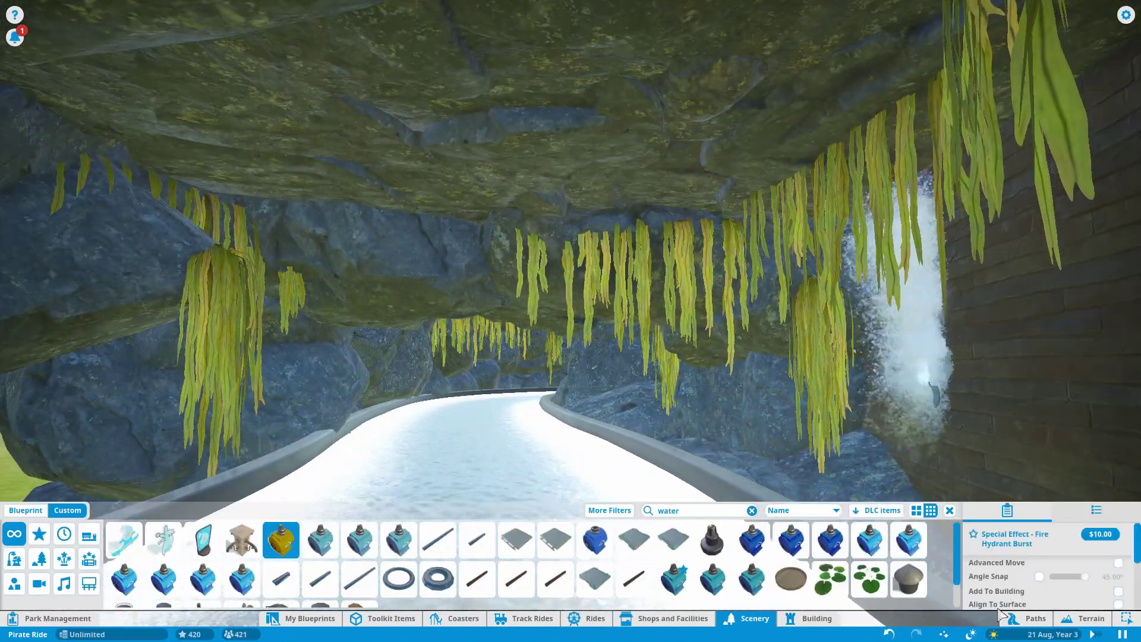
{"action": "left_click", "coordinate": [1118, 604]}
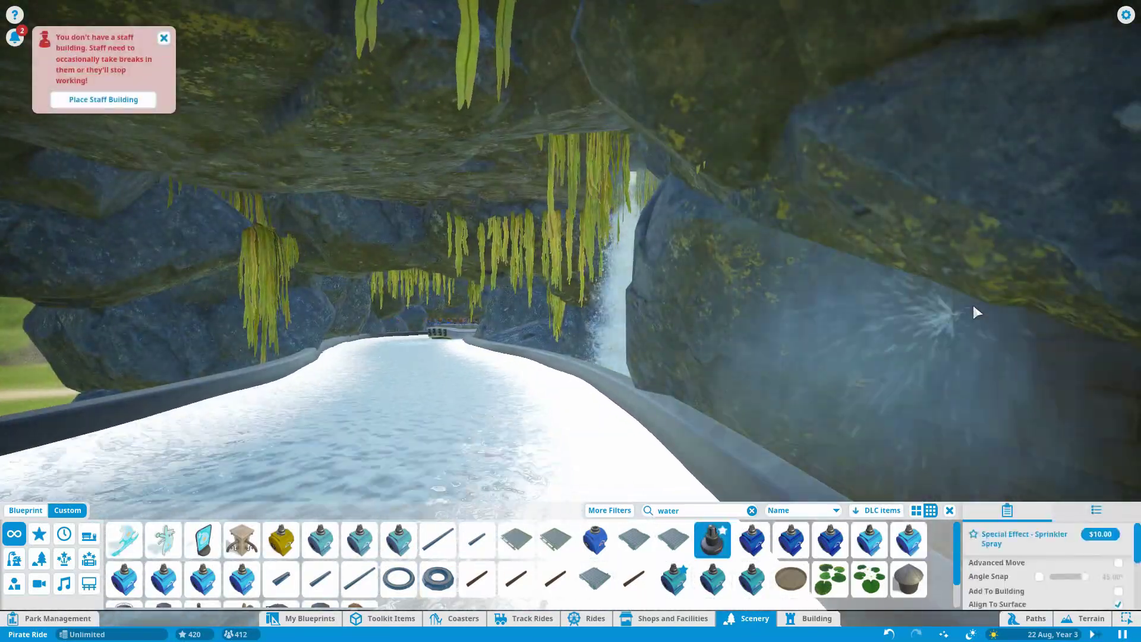
{"action": "key", "text": "w"}
{"action": "left_click", "coordinate": [907, 579]}
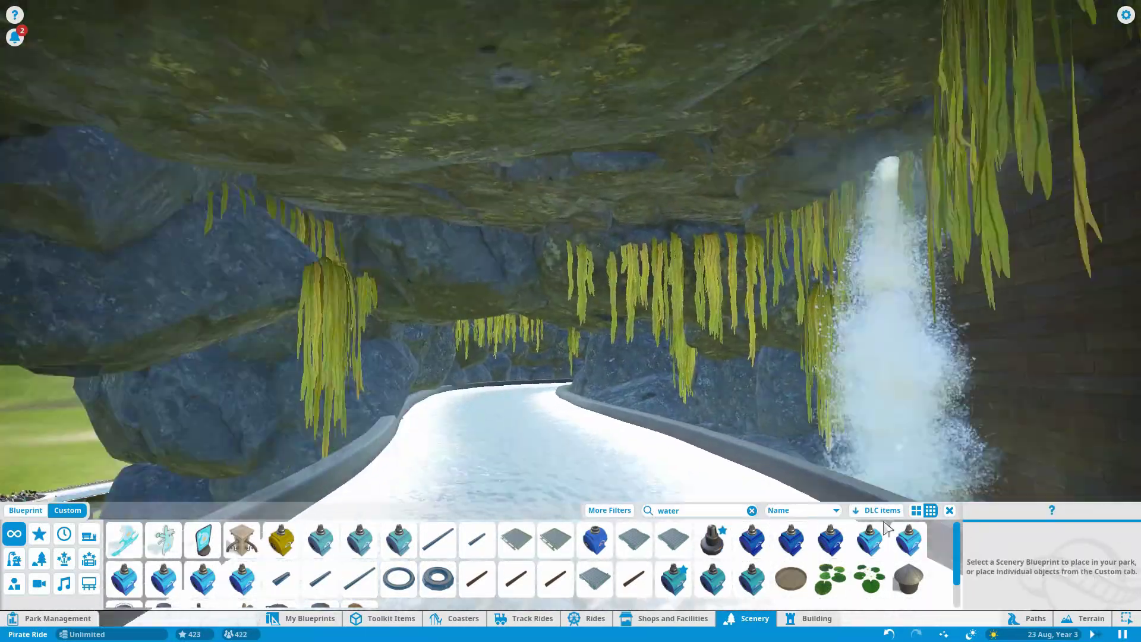
{"action": "left_click", "coordinate": [790, 539]}
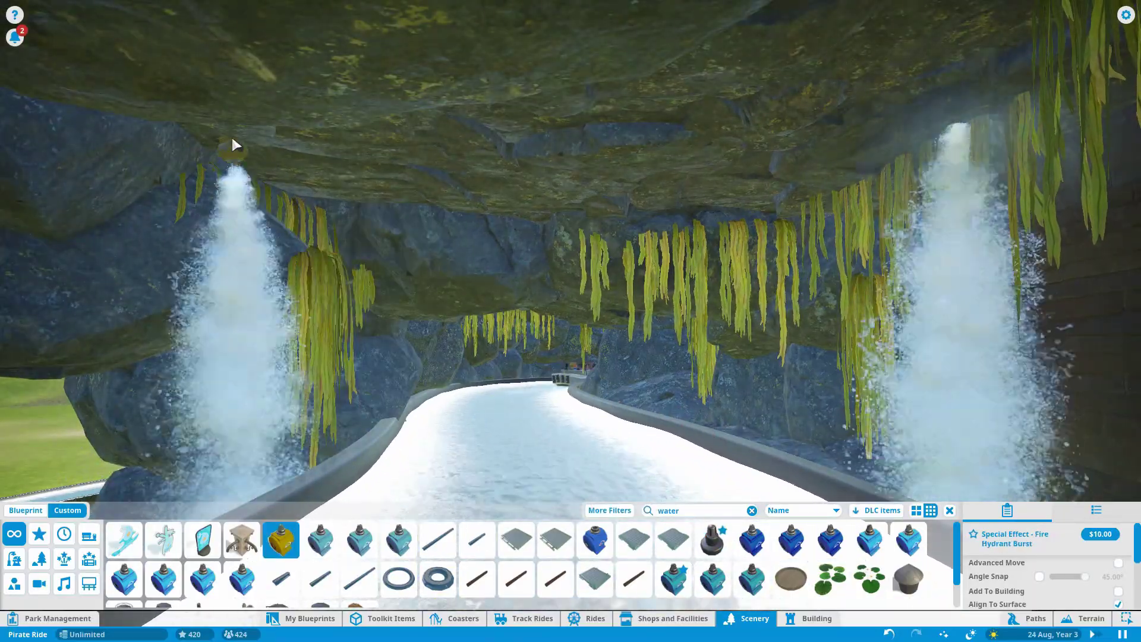
{"action": "left_click", "coordinate": [235, 125]}
{"action": "right_click", "coordinate": [248, 131]}
- Place a small waterspout under the rock overhang
{"action": "key", "text": "w"}
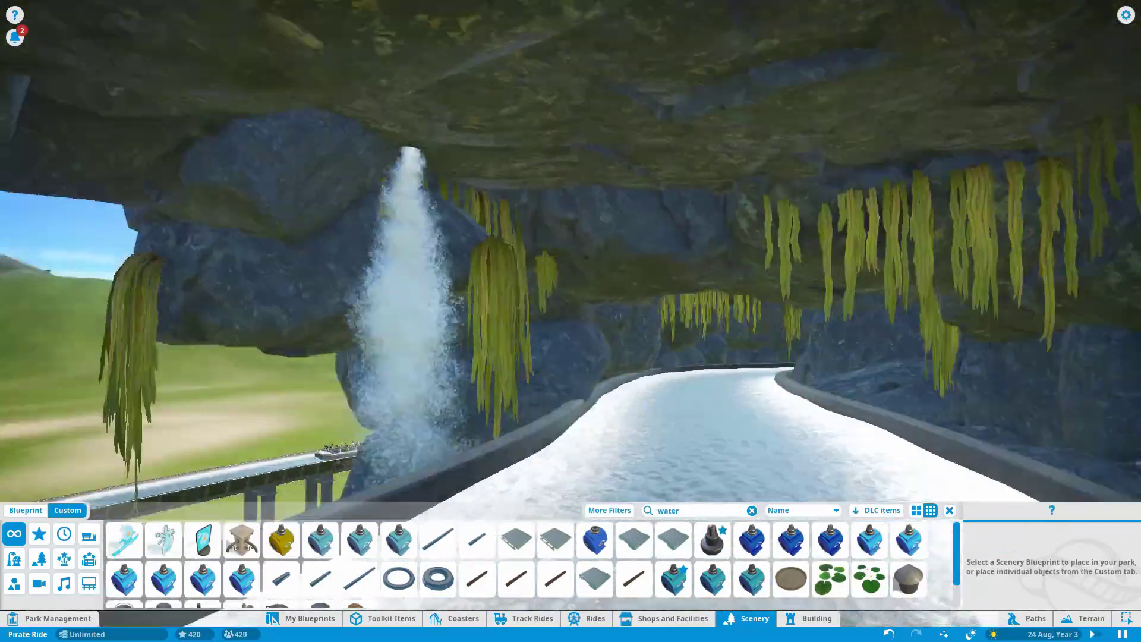
{"action": "left_click", "coordinate": [711, 540]}
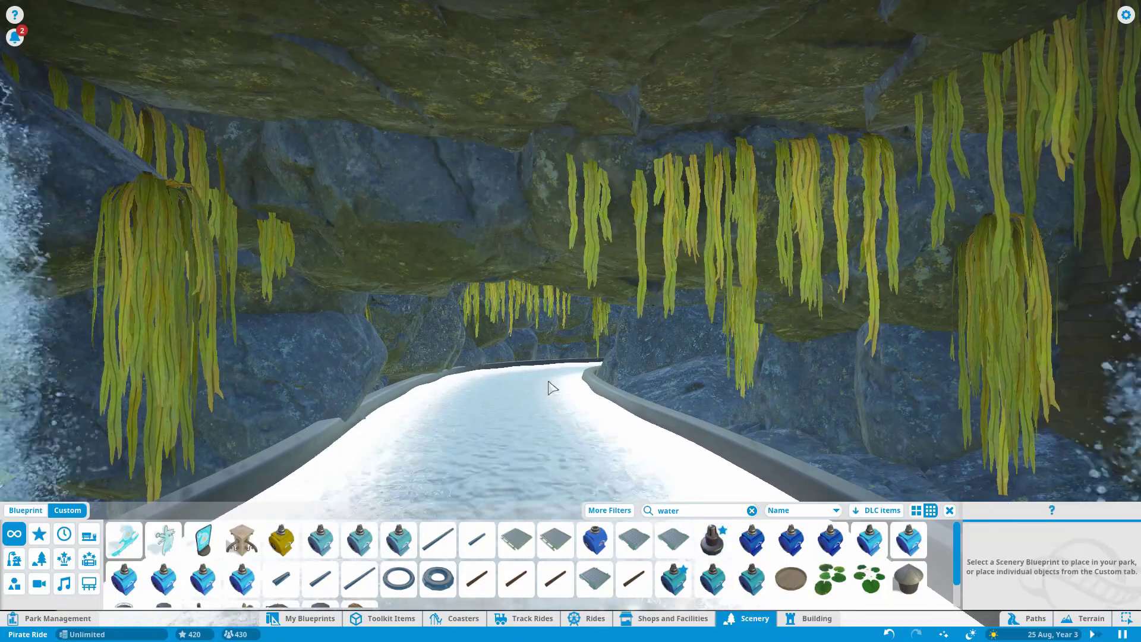
{"action": "left_click", "coordinate": [751, 578]}
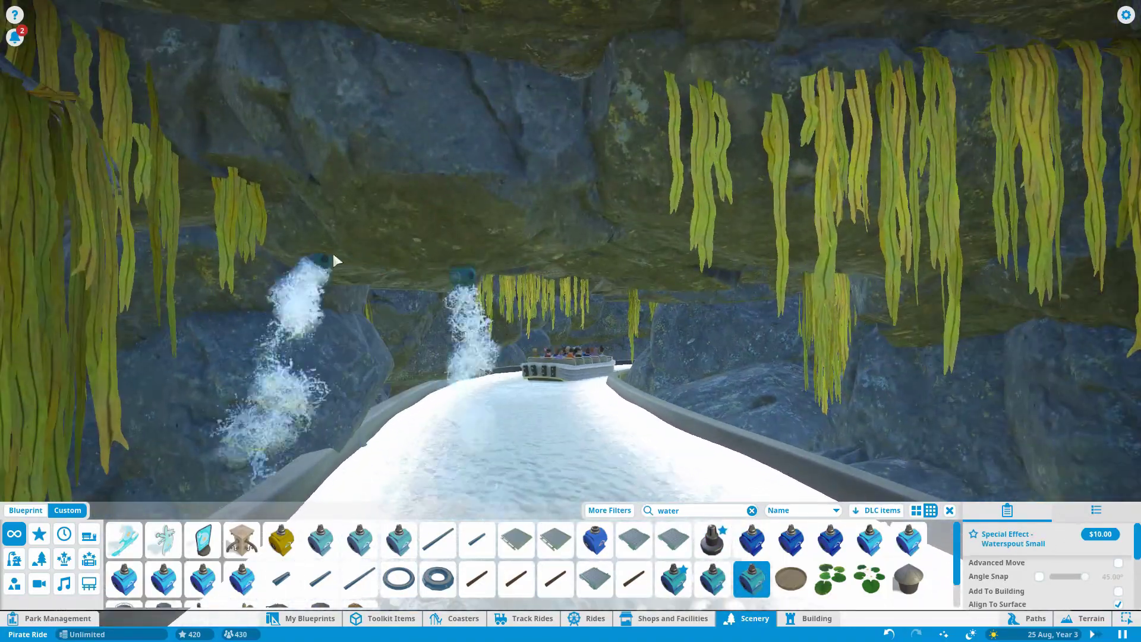
{"action": "left_click", "coordinate": [333, 260]}
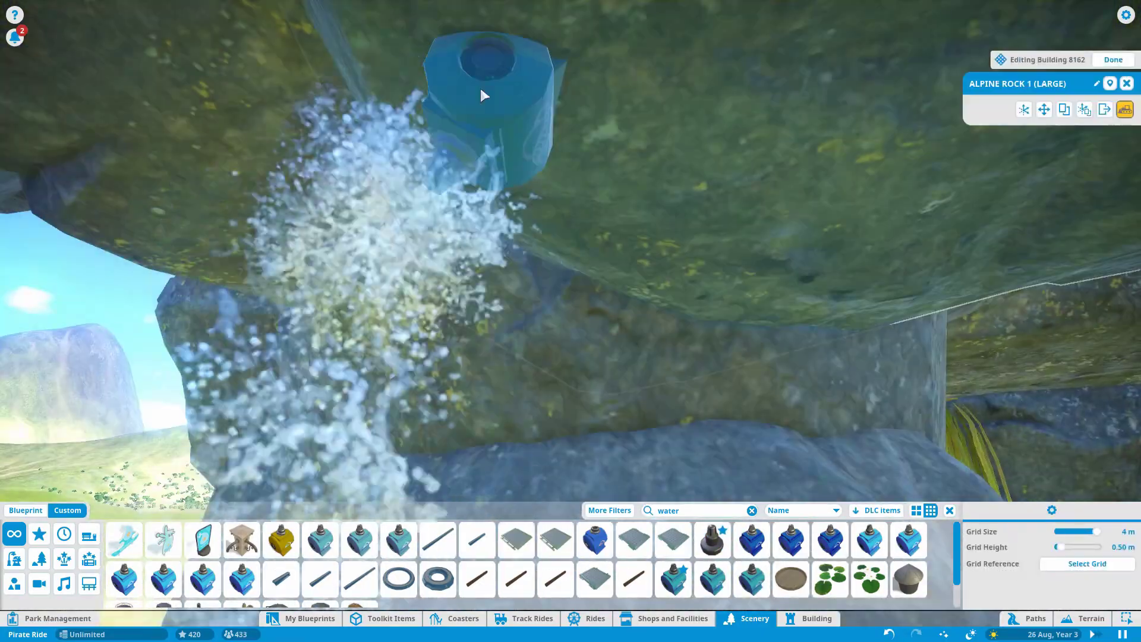
{"action": "key", "text": "Escape"}
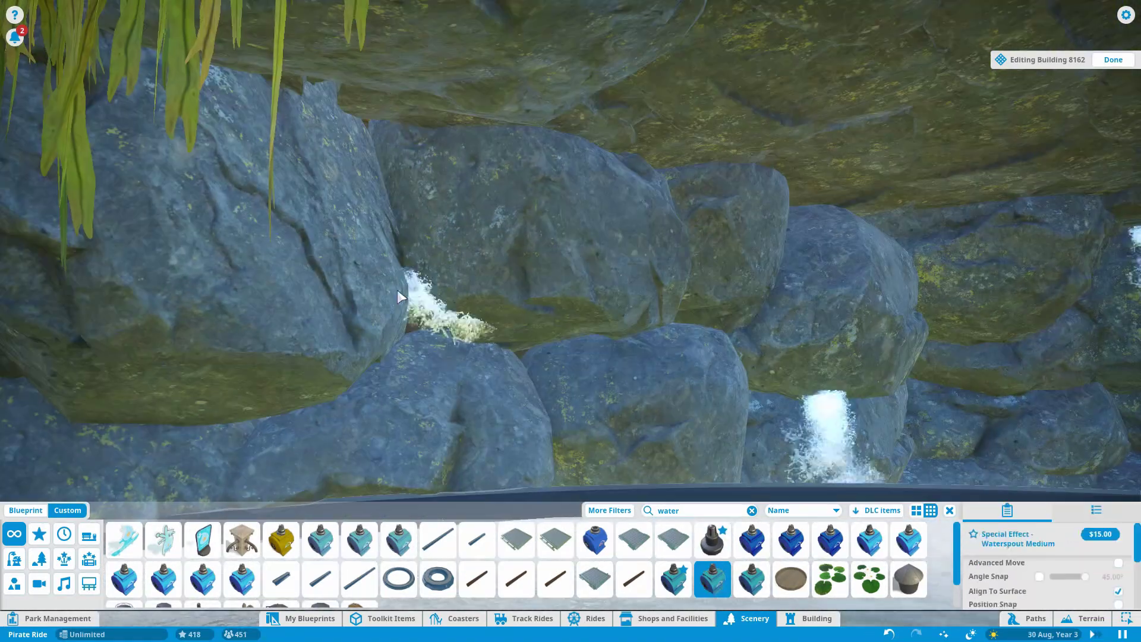
- Add a medium waterspout and confirm the water jet's placement on the rocks
{"action": "left_click", "coordinate": [713, 579]}
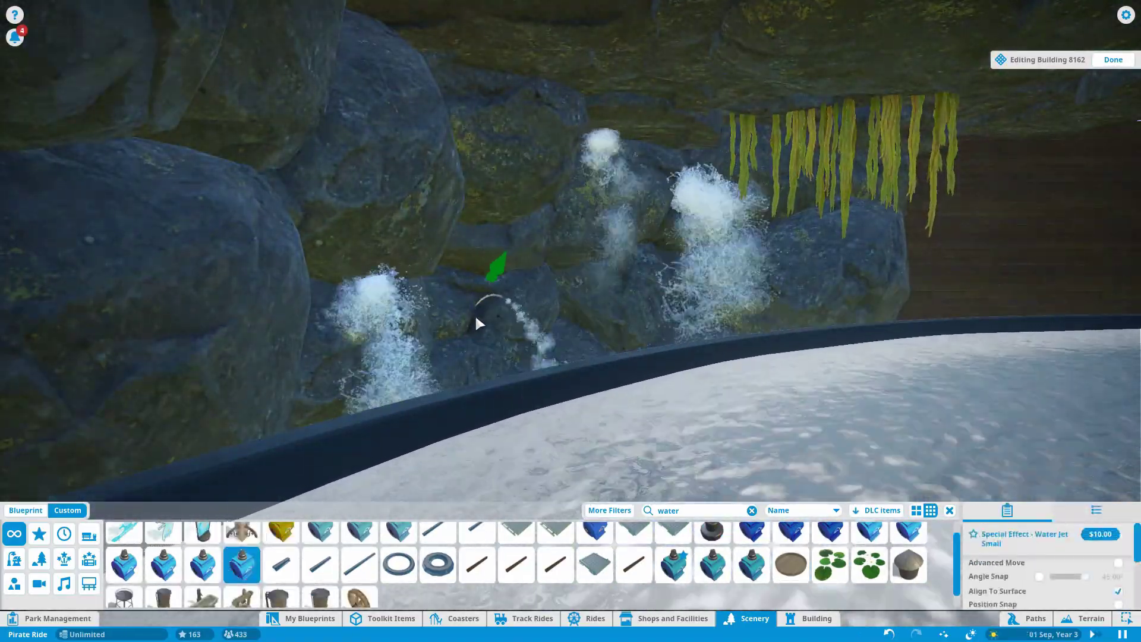
{"action": "scroll", "coordinate": [476, 313], "scroll_direction": "up", "scroll_amount": 3}
{"action": "scroll", "coordinate": [415, 315], "scroll_direction": "down", "scroll_amount": 3}
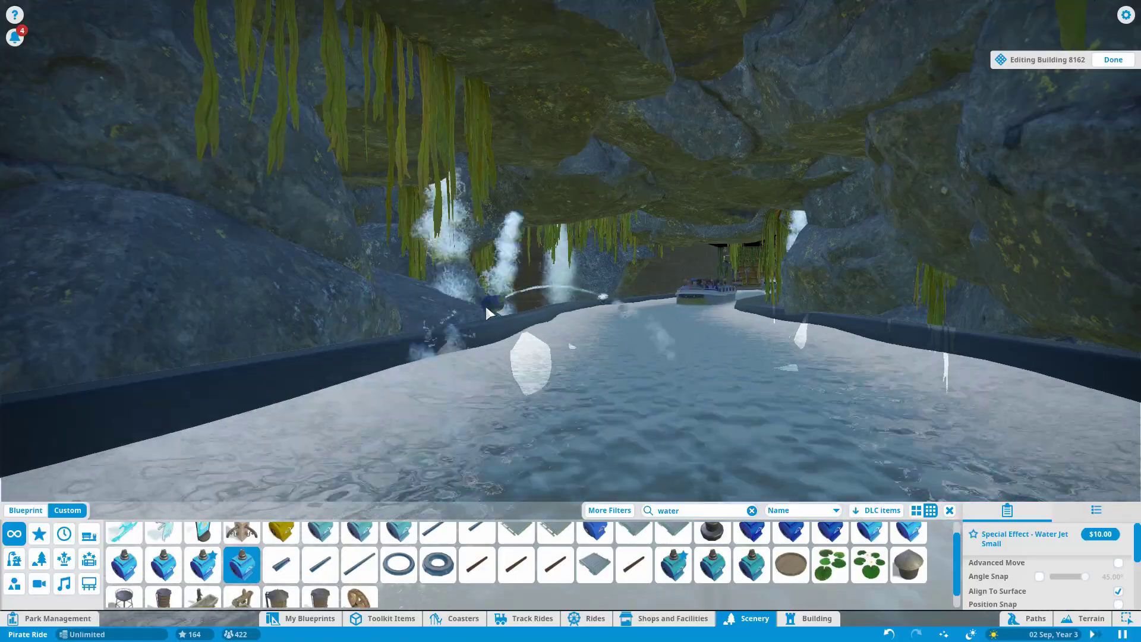
{"action": "scroll", "coordinate": [451, 294], "scroll_direction": "up", "scroll_amount": 3}
{"action": "left_click", "coordinate": [702, 333]}
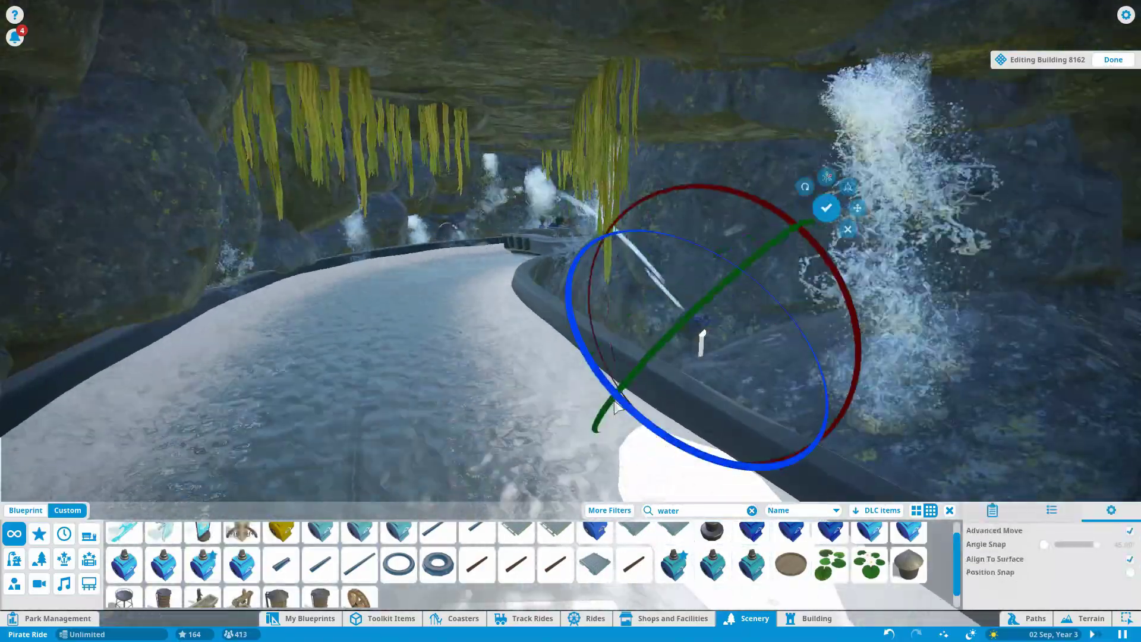
{"action": "left_click", "coordinate": [697, 337]}
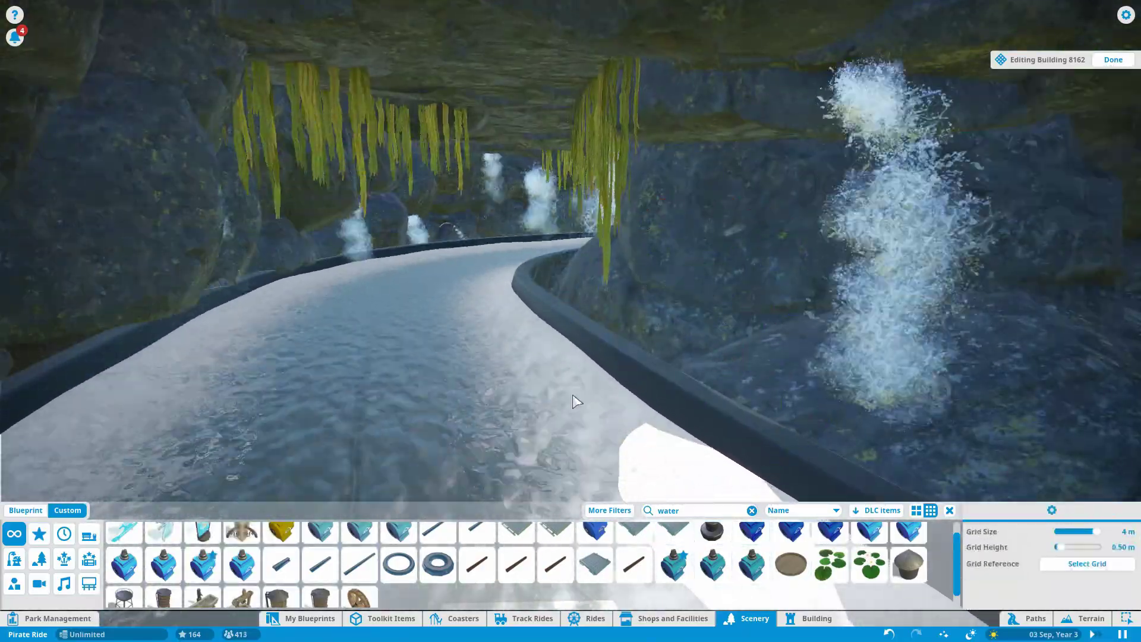
{"action": "scroll", "coordinate": [392, 341], "scroll_direction": "up", "scroll_amount": 5}
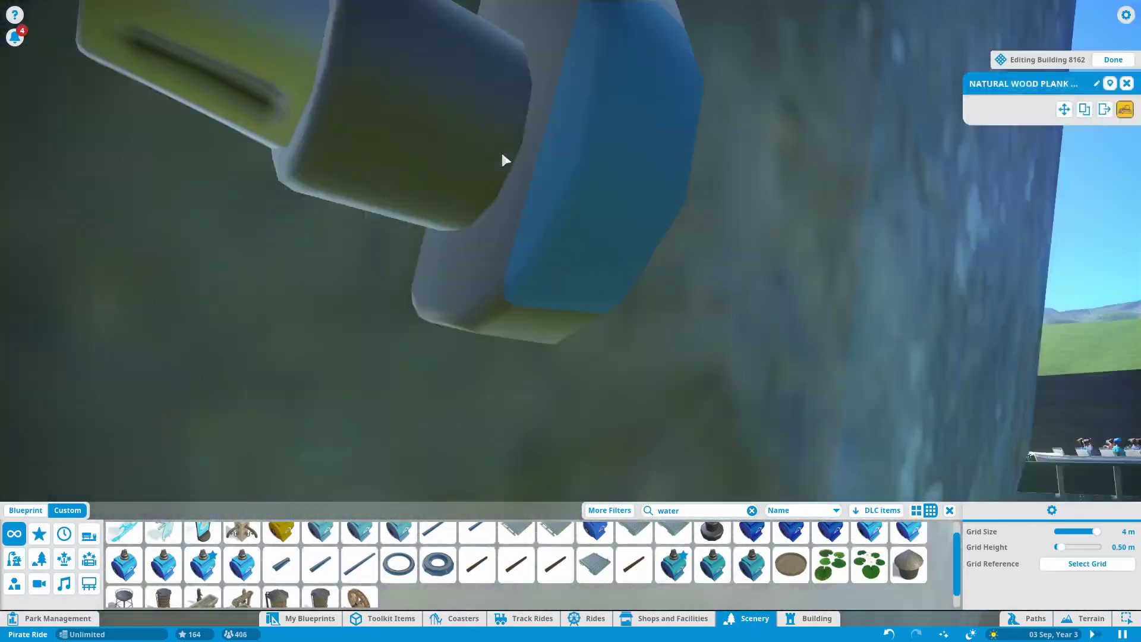
{"action": "scroll", "coordinate": [542, 246], "scroll_direction": "down", "scroll_amount": 5}
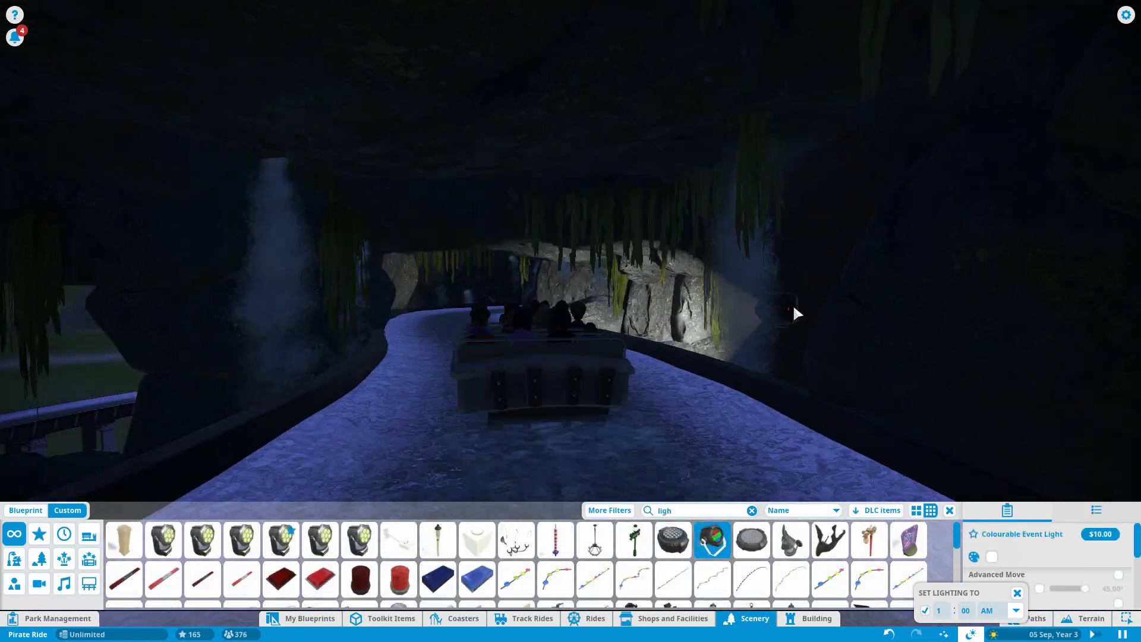
- Place a colourable spotlight on the cave wall and cyan box lights beside the channel
{"action": "scroll", "coordinate": [793, 303], "scroll_direction": "up", "scroll_amount": 5}
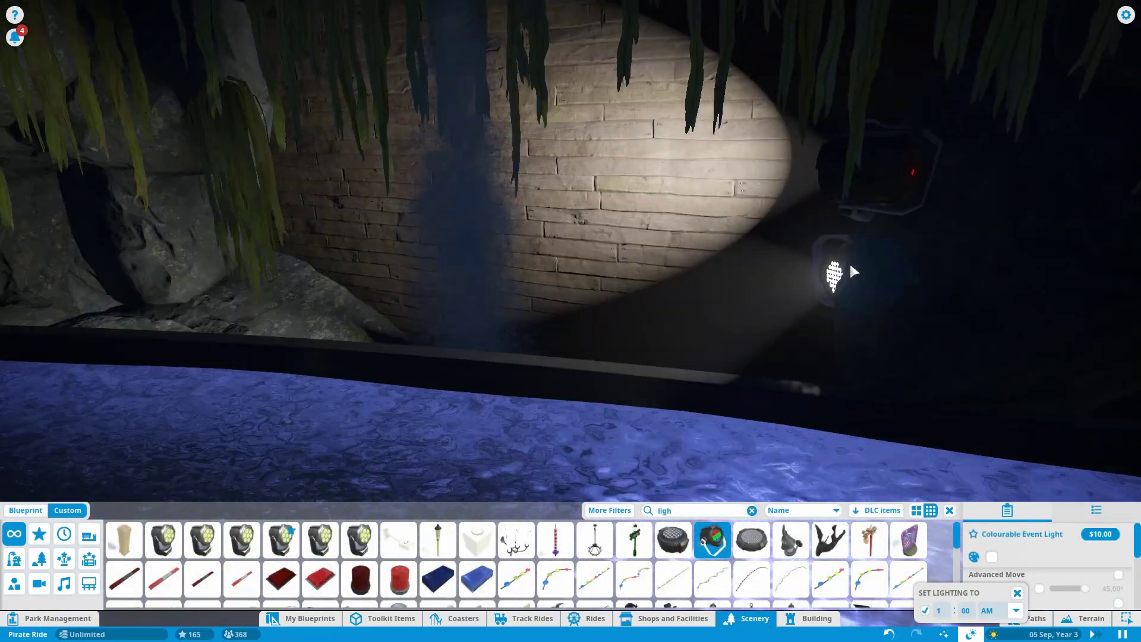
{"action": "left_click", "coordinate": [853, 267]}
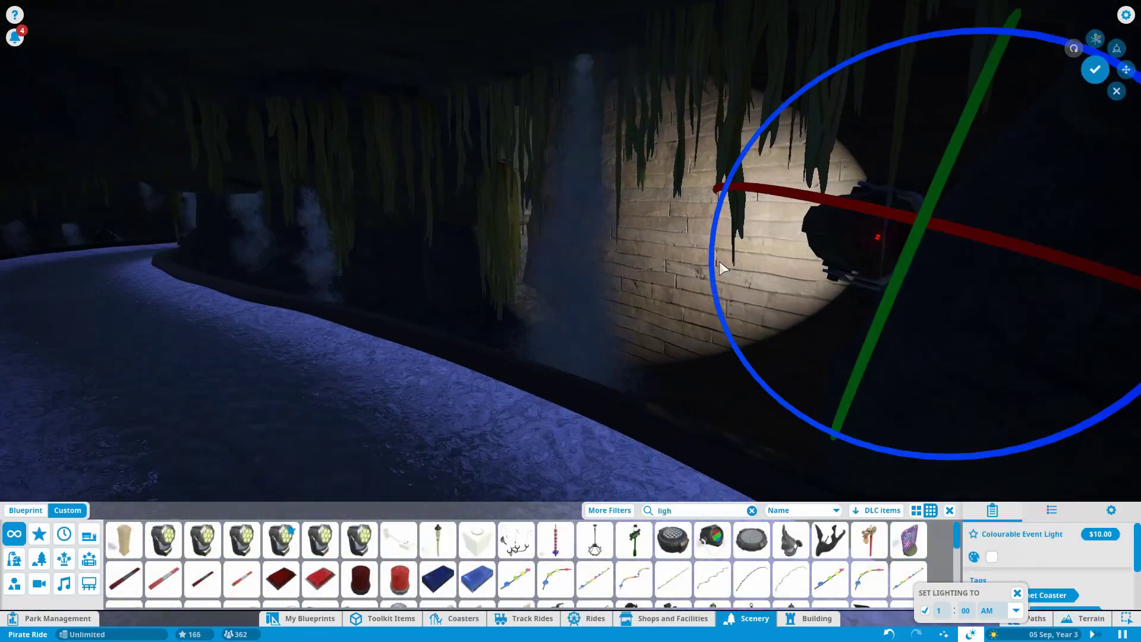
{"action": "scroll", "coordinate": [822, 135], "scroll_direction": "down", "scroll_amount": 5}
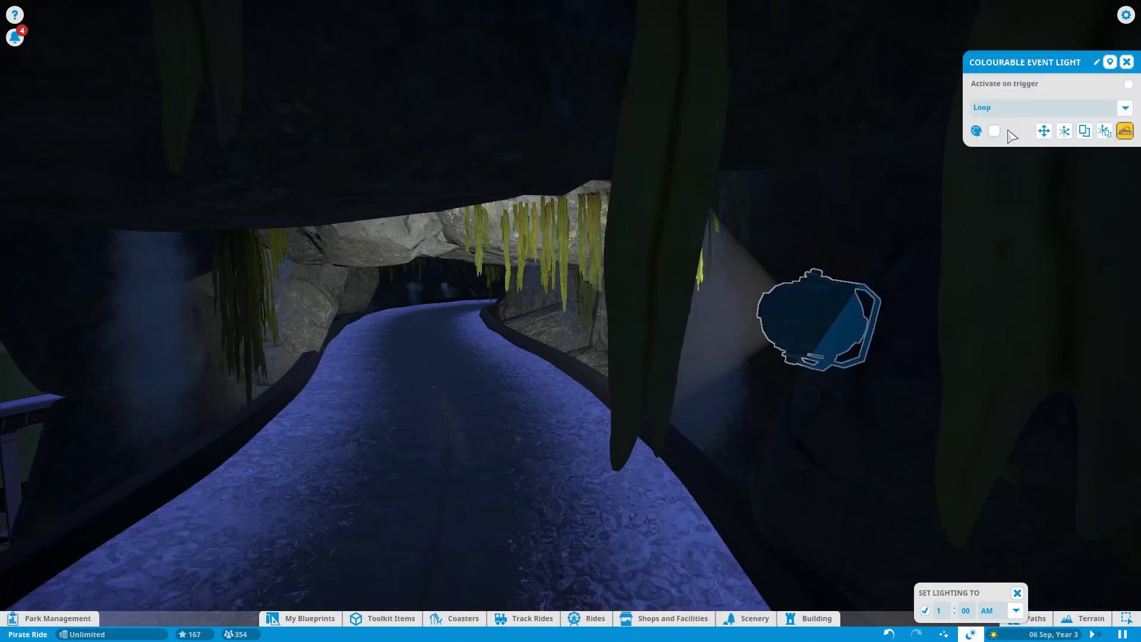
{"action": "left_click", "coordinate": [994, 131]}
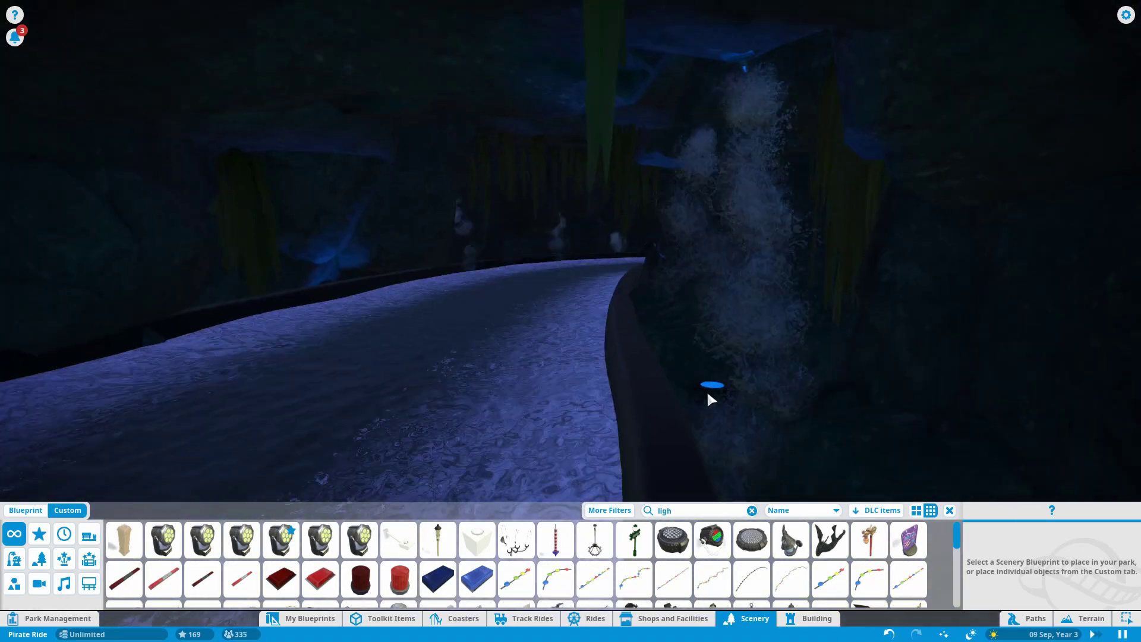
{"action": "left_click", "coordinate": [695, 392]}
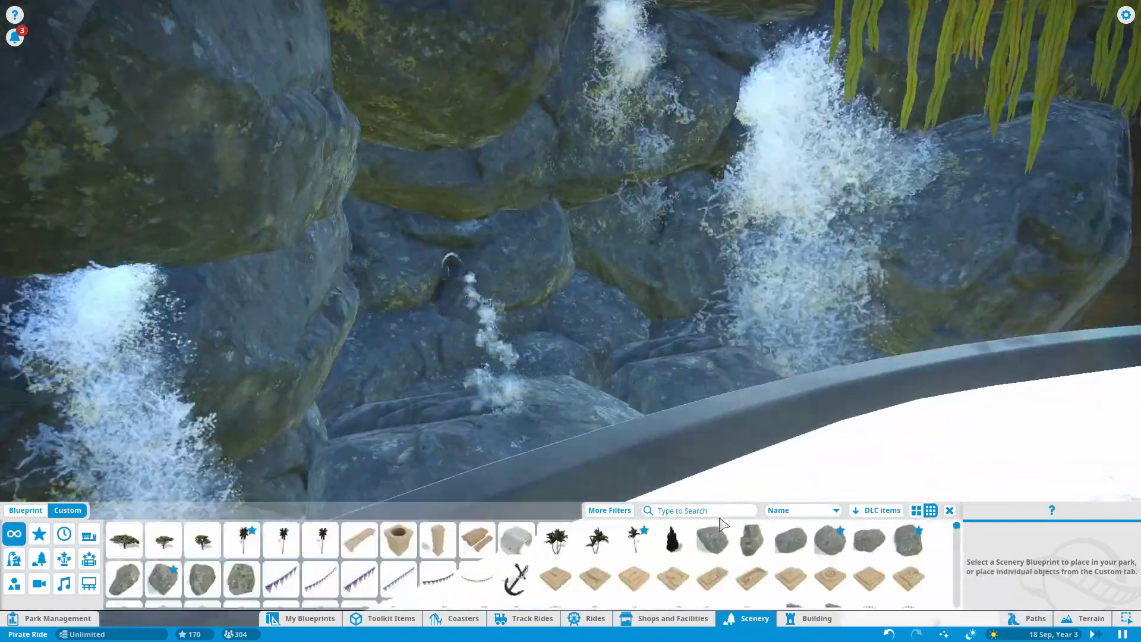
- Search scenery for 'pirate' and place the Pirate Gibbet on the rocks by the channel
{"action": "left_click", "coordinate": [723, 511]}
{"action": "type", "text": "pirate"}
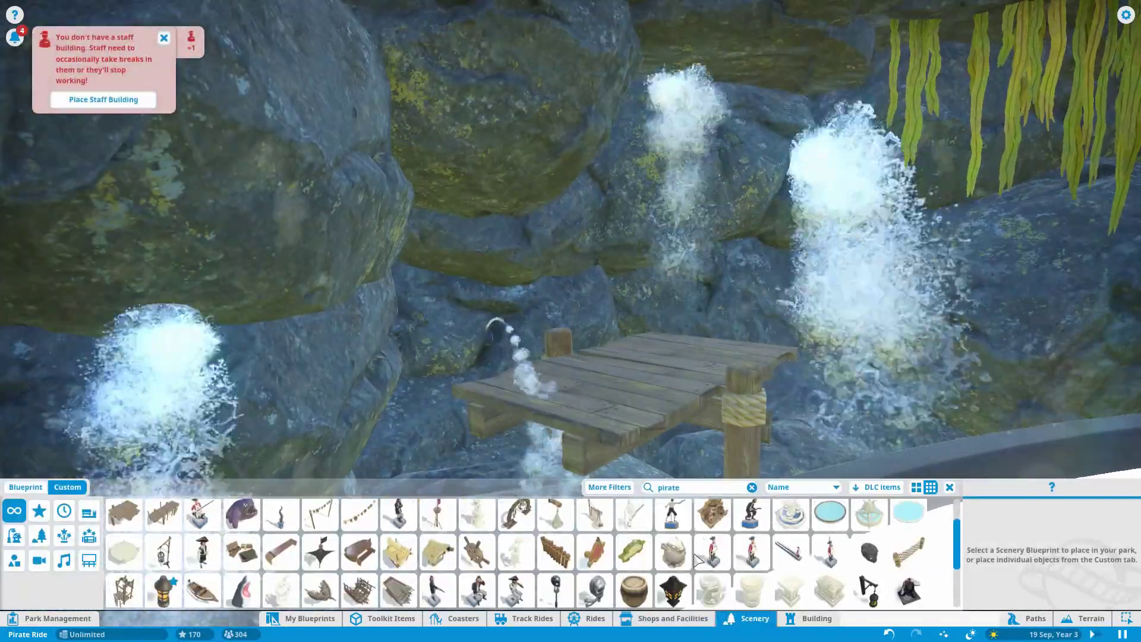
{"action": "left_click", "coordinate": [515, 551]}
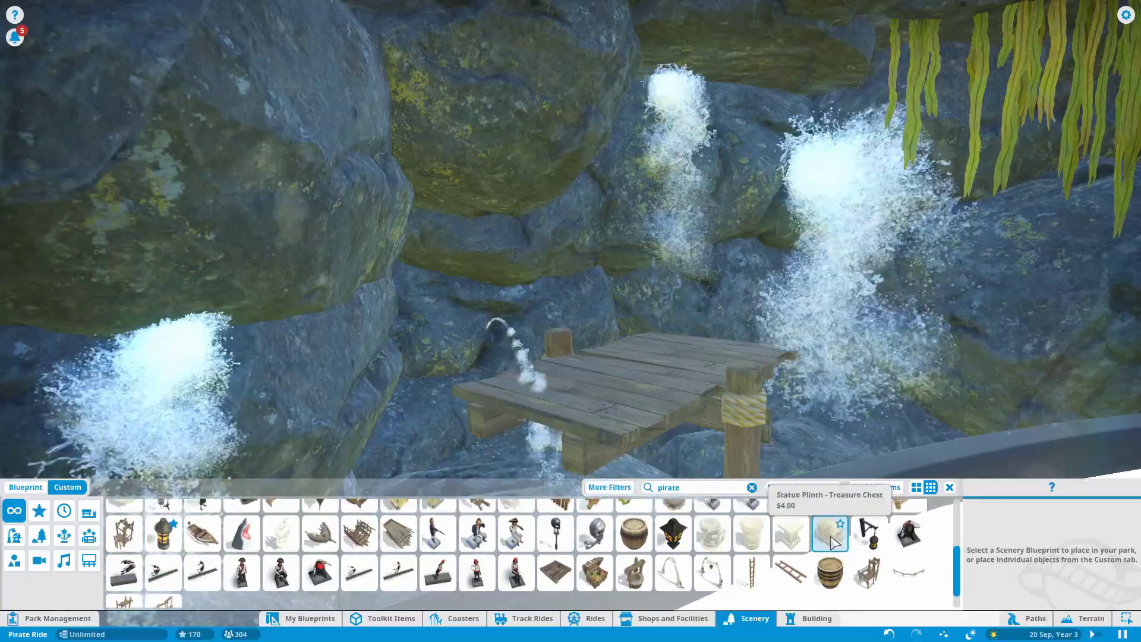
{"action": "scroll", "coordinate": [300, 550], "scroll_direction": "up", "scroll_amount": 1}
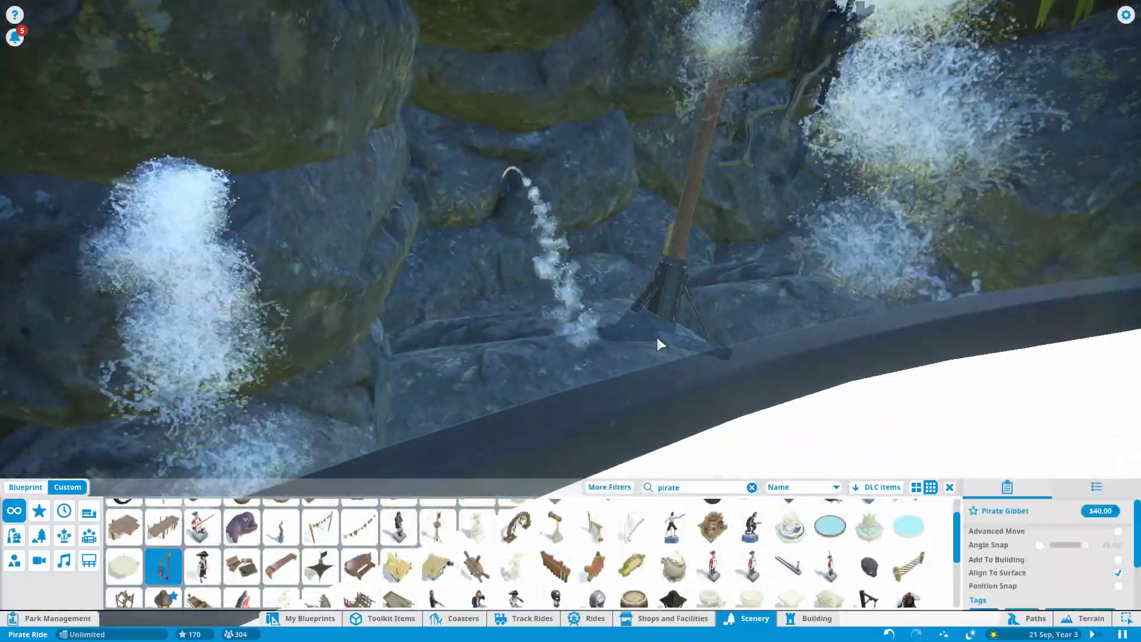
{"action": "left_click", "coordinate": [657, 336]}
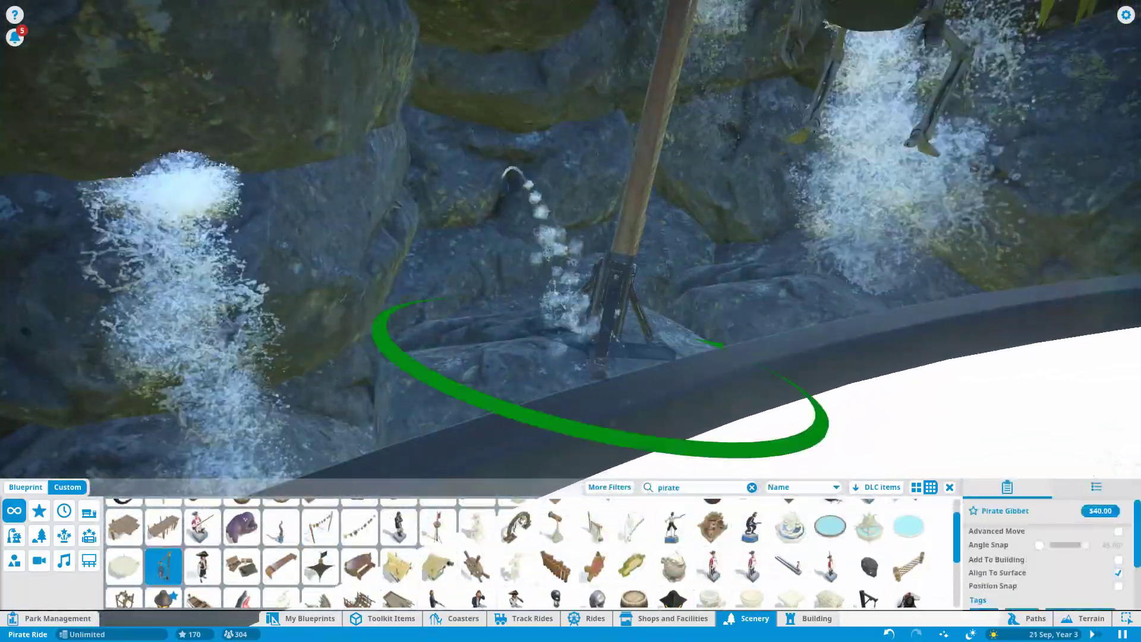
{"action": "key", "text": "s"}
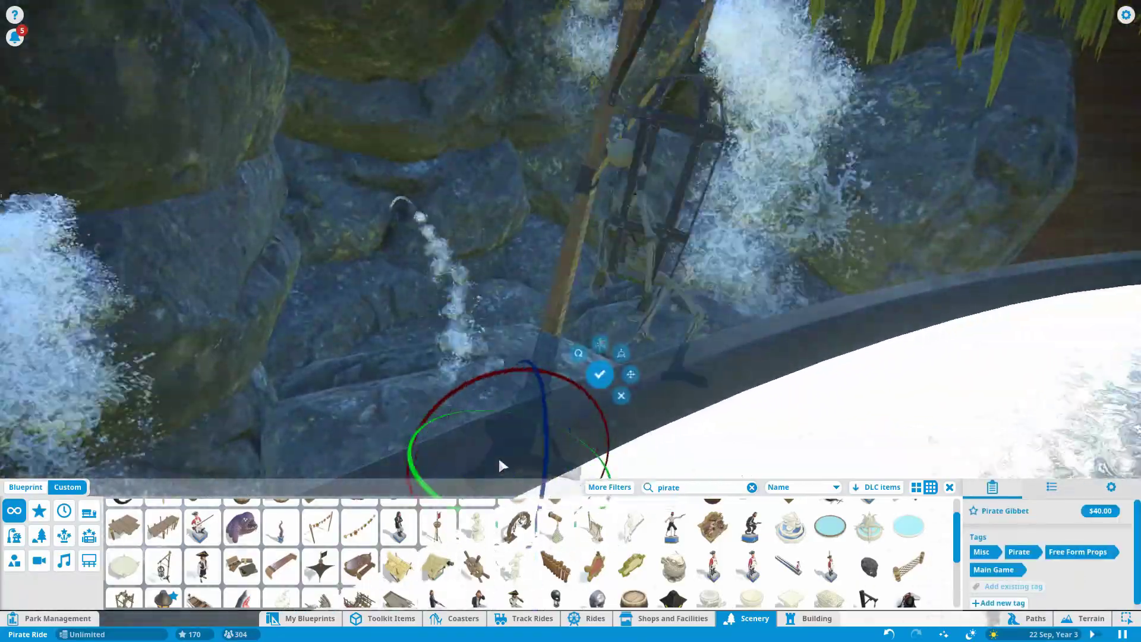
{"action": "key", "text": "w"}
{"action": "key", "text": "Escape"}
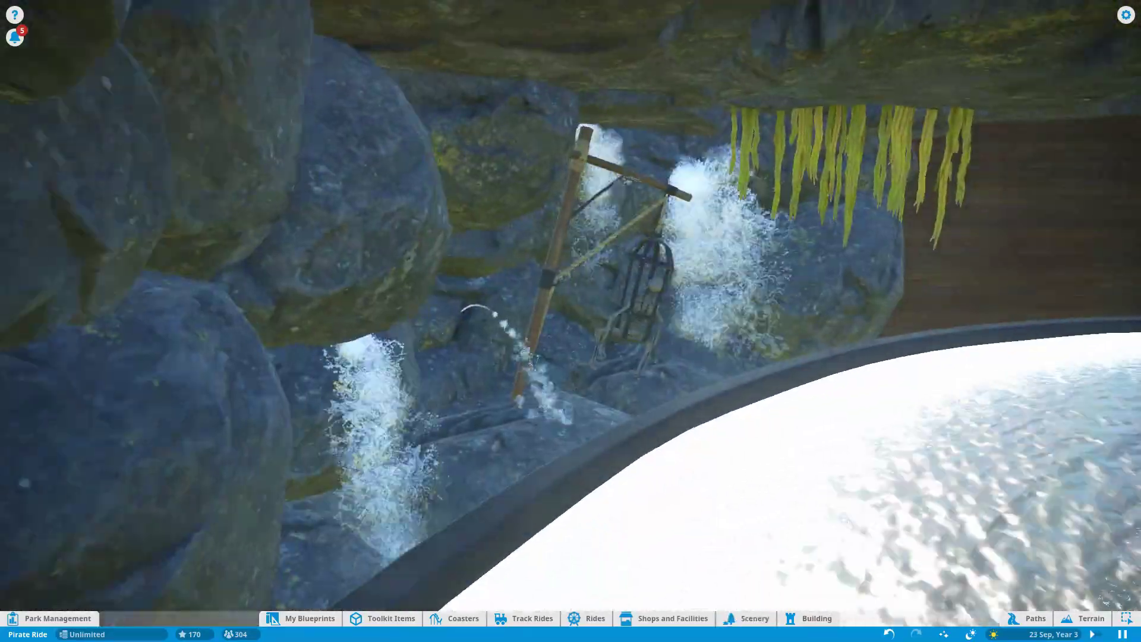
- Add a wooden barrel and a Round Lantern on the ledge under night lighting
{"action": "left_click", "coordinate": [749, 618]}
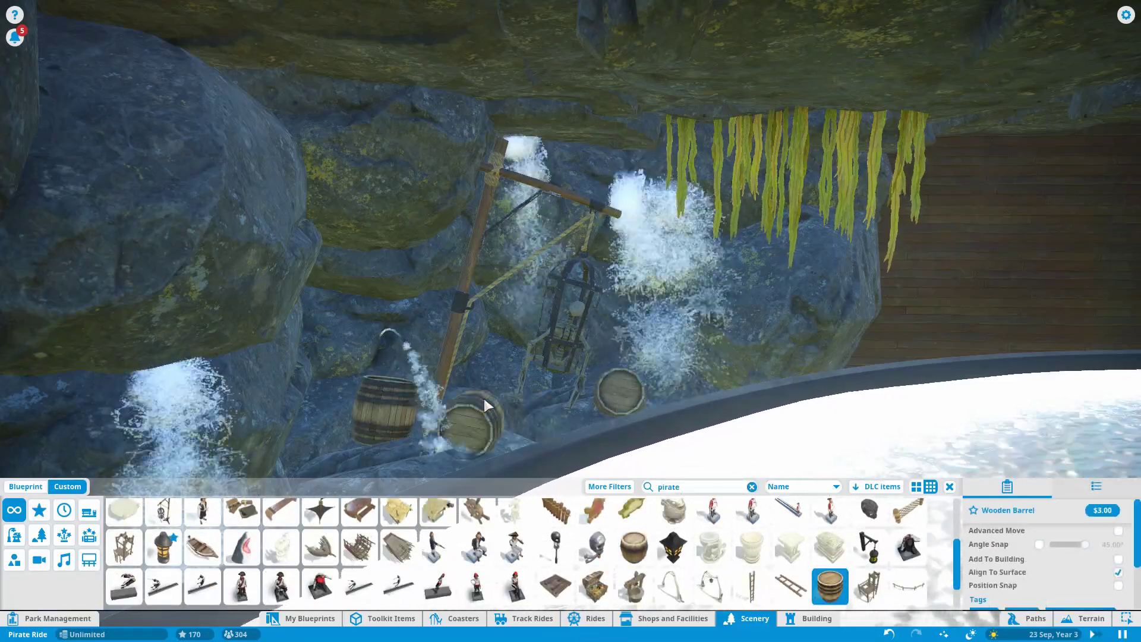
{"action": "left_click", "coordinate": [475, 443]}
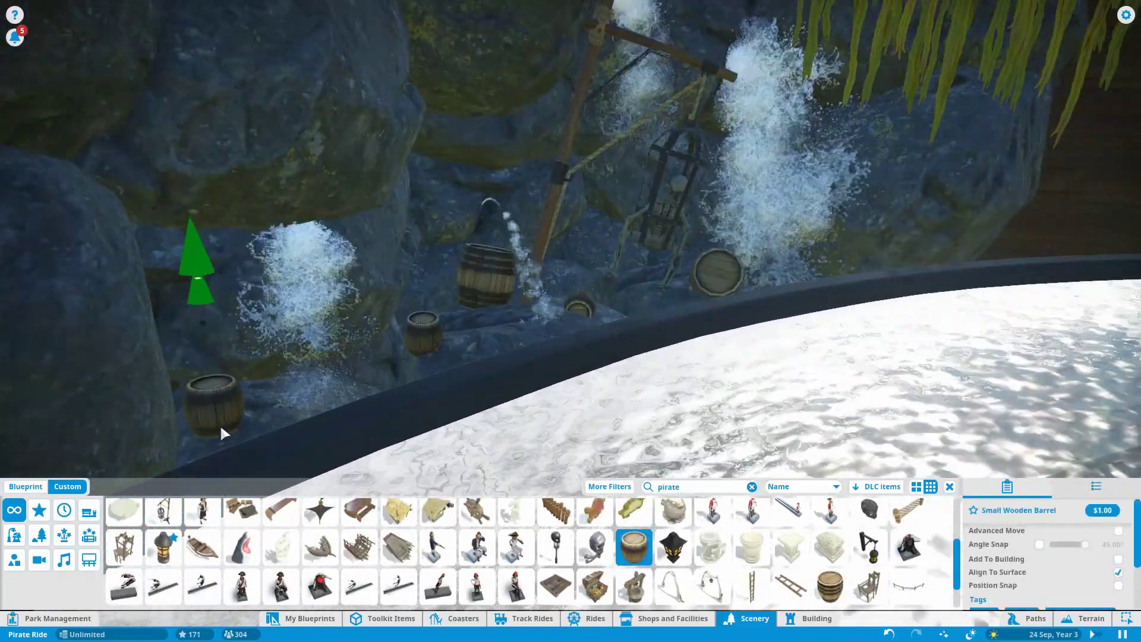
{"action": "left_click", "coordinate": [970, 634]}
{"action": "left_click", "coordinate": [555, 547]}
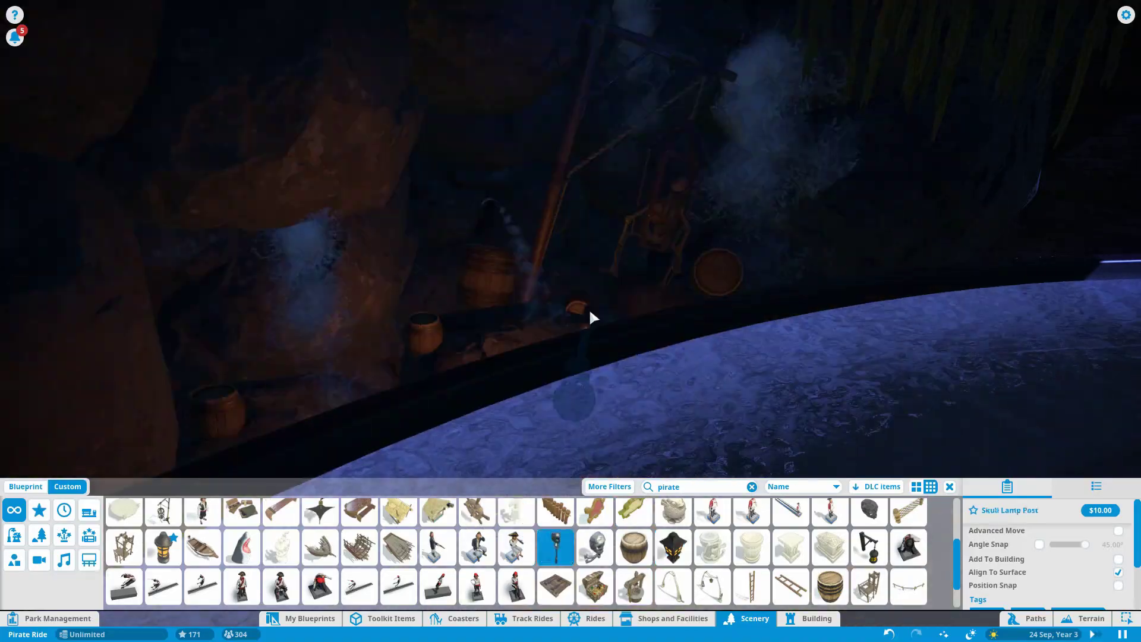
{"action": "left_click", "coordinate": [164, 547]}
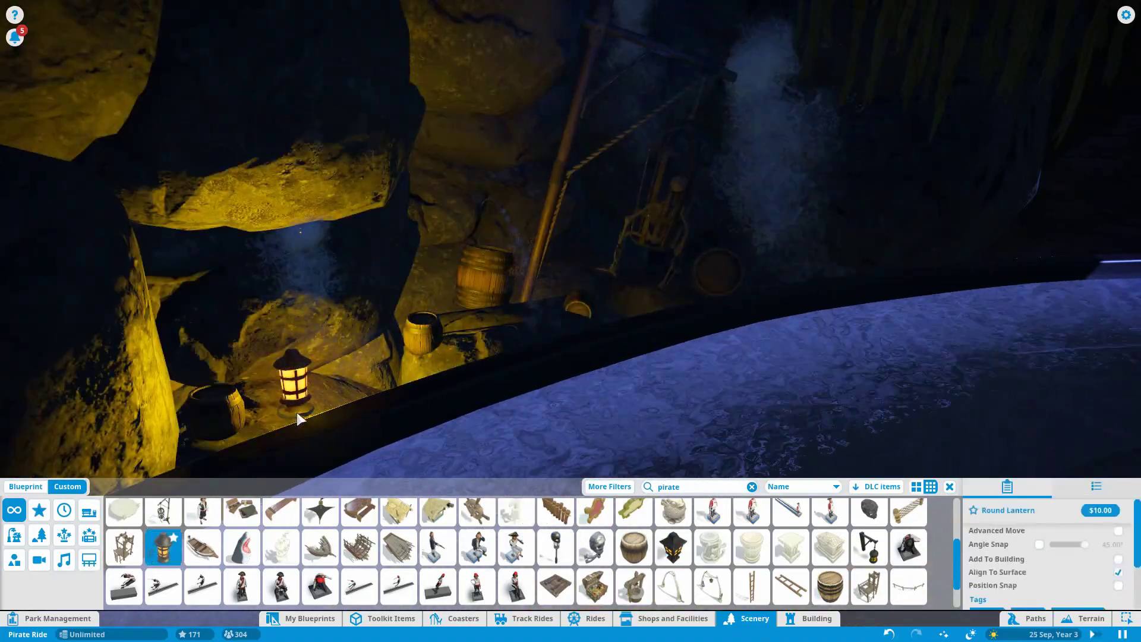
{"action": "key", "text": "shift"}
{"action": "scroll", "coordinate": [604, 557], "scroll_direction": "up", "scroll_amount": 2}
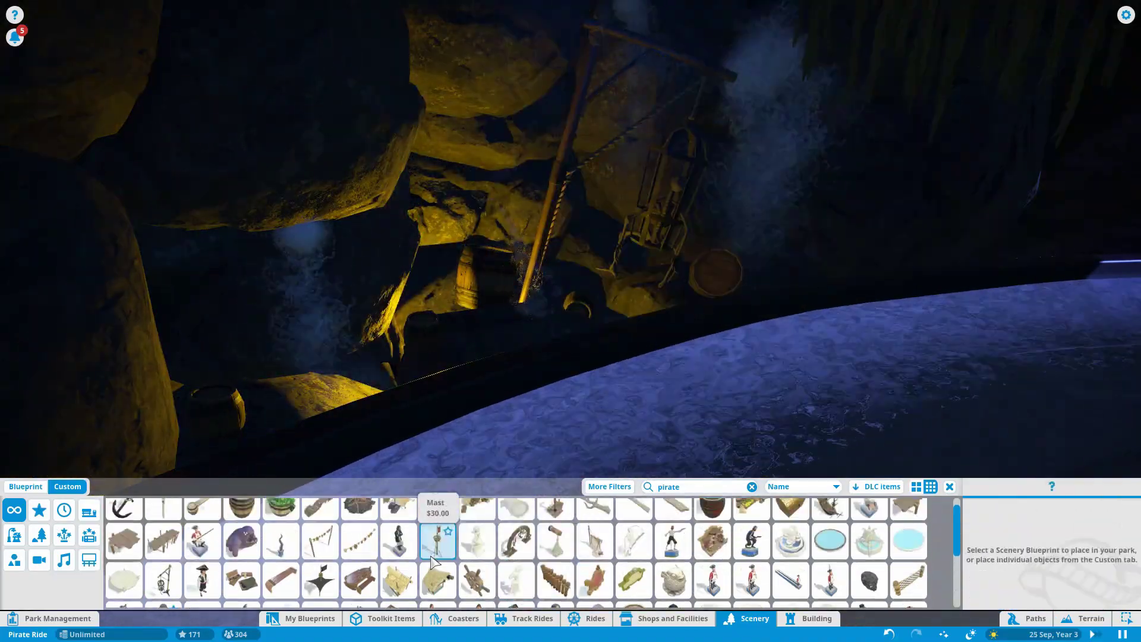
- Place a Camp Fire on the rock ledge beneath the gibbet
{"action": "left_click", "coordinate": [359, 515]}
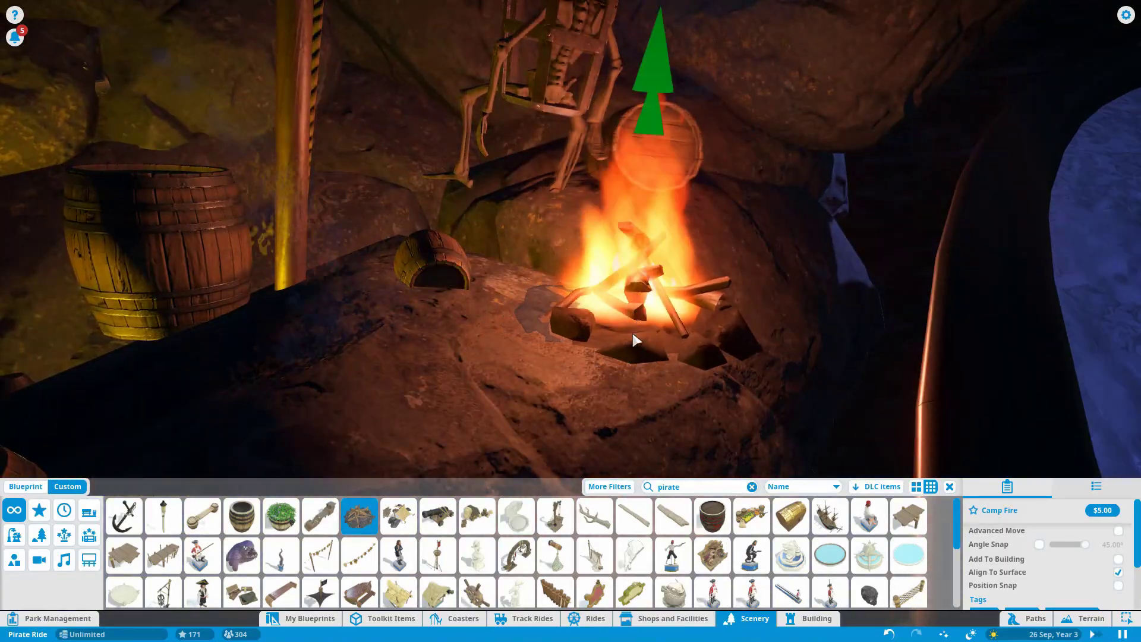
{"action": "left_click", "coordinate": [637, 331]}
{"action": "key", "text": "Escape"}
{"action": "left_click", "coordinate": [701, 356]}
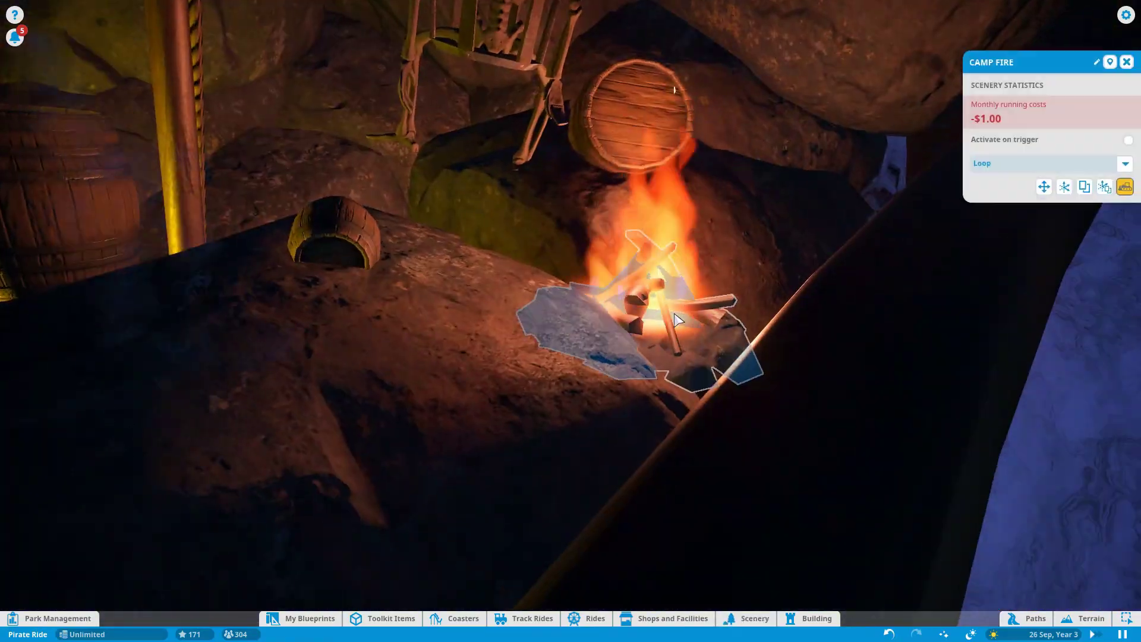
{"action": "key", "text": "Escape"}
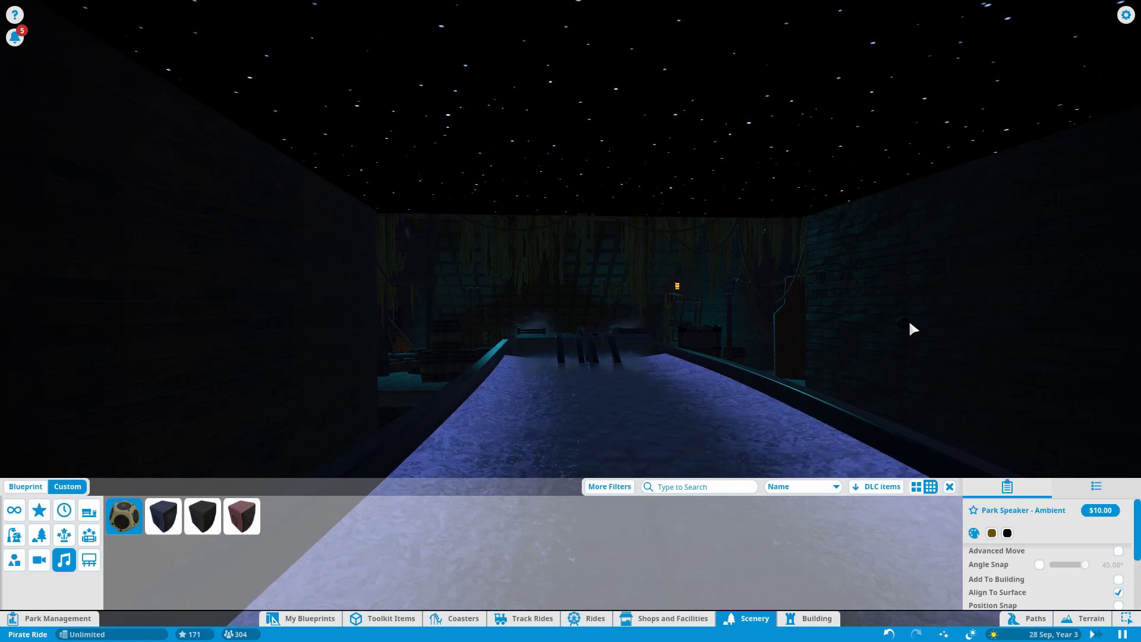
- Cancel placing the speaker and fly the view along the cave to the campfire scene
{"action": "right_click", "coordinate": [913, 329]}
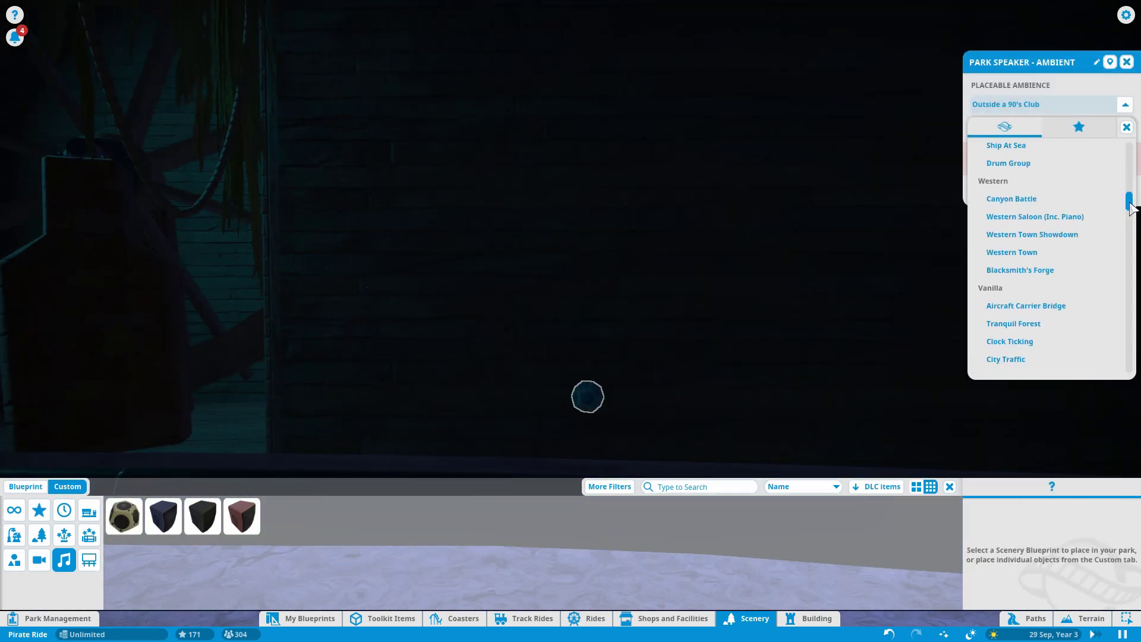
{"action": "left_click_drag", "start_coordinate": [1129, 206], "coordinate": [1132, 166]}
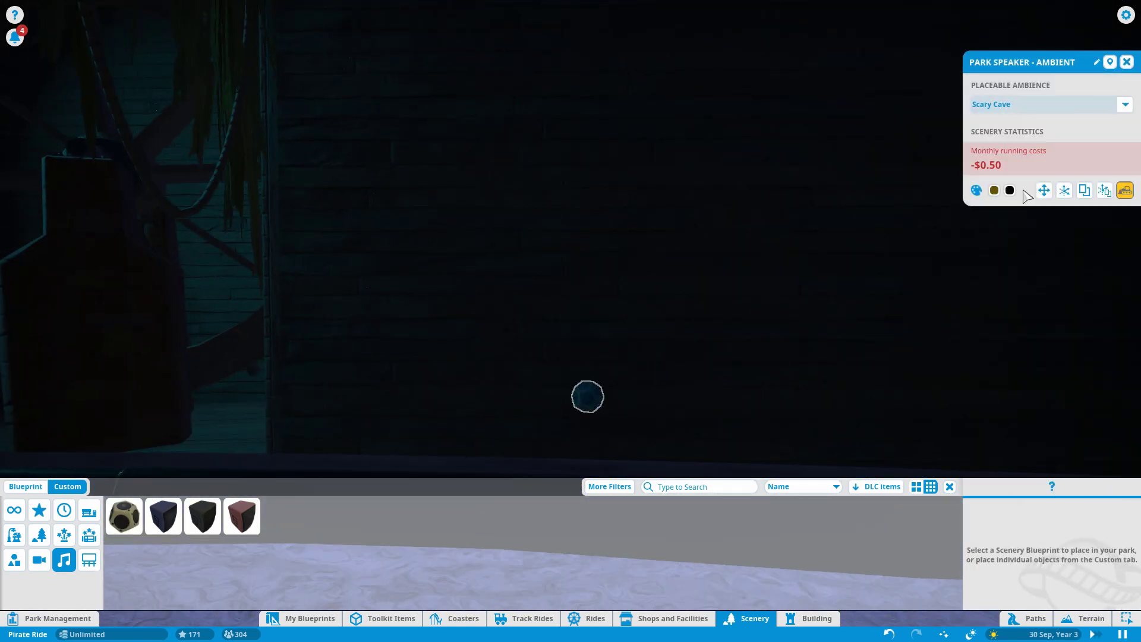
{"action": "scroll", "coordinate": [871, 363], "scroll_direction": "down", "scroll_amount": 10}
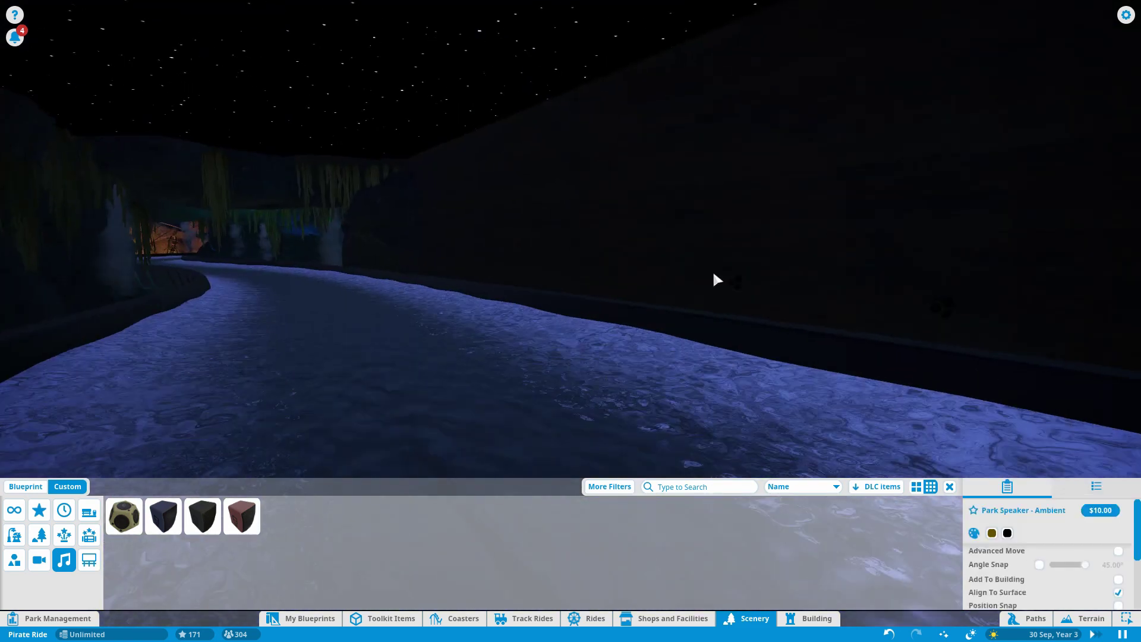
{"action": "scroll", "coordinate": [830, 464], "scroll_direction": "up", "scroll_amount": 5}
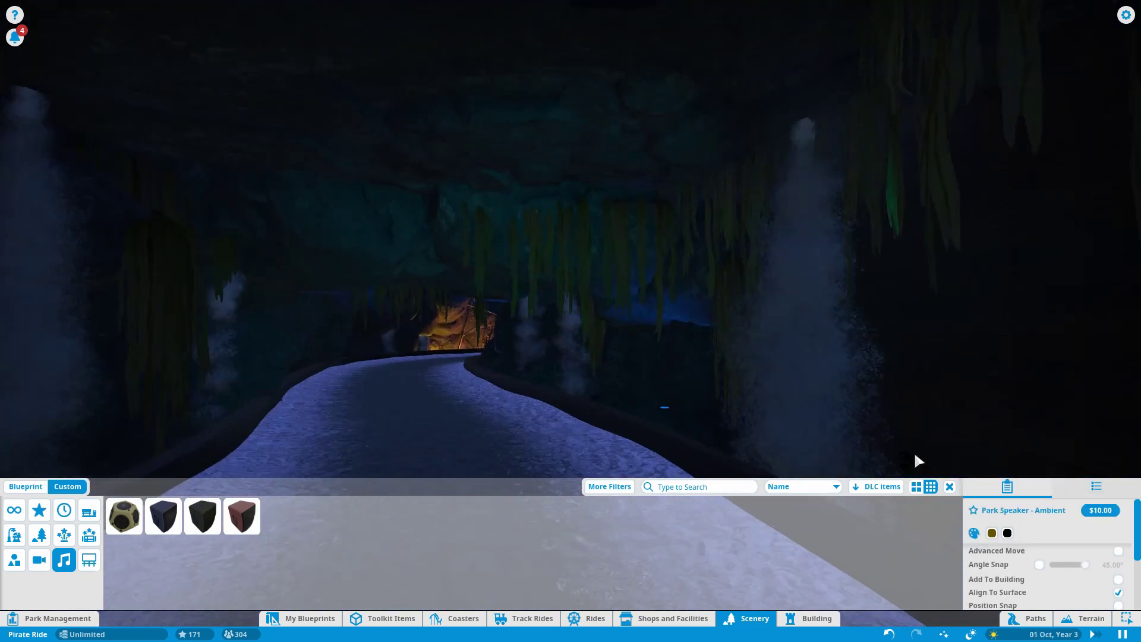
{"action": "key", "text": "w"}
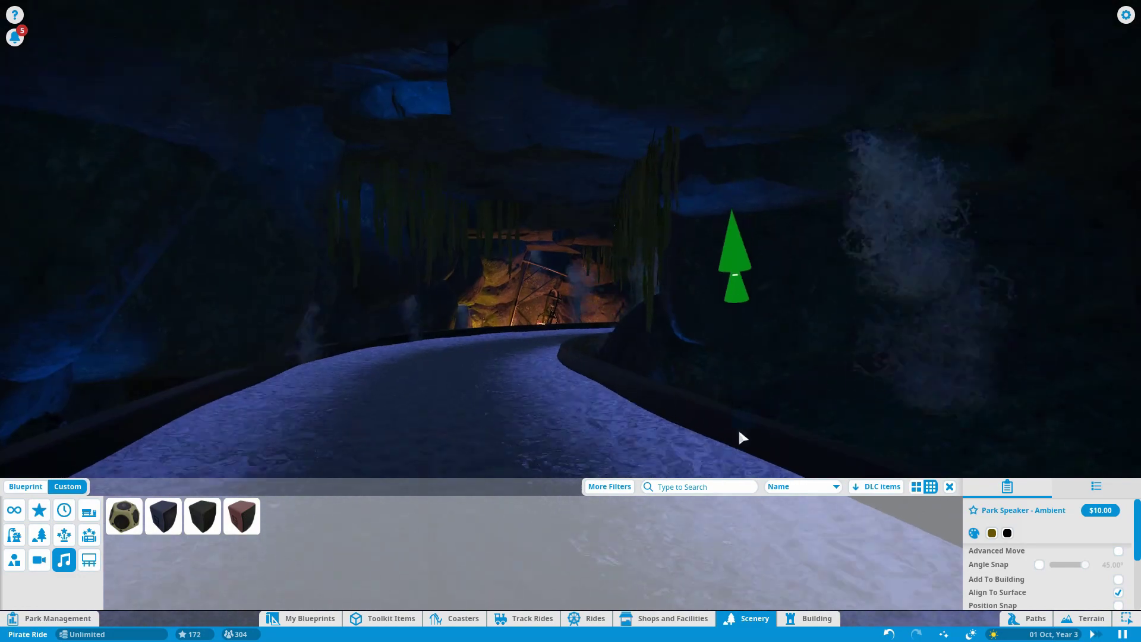
{"action": "key", "text": "q"}
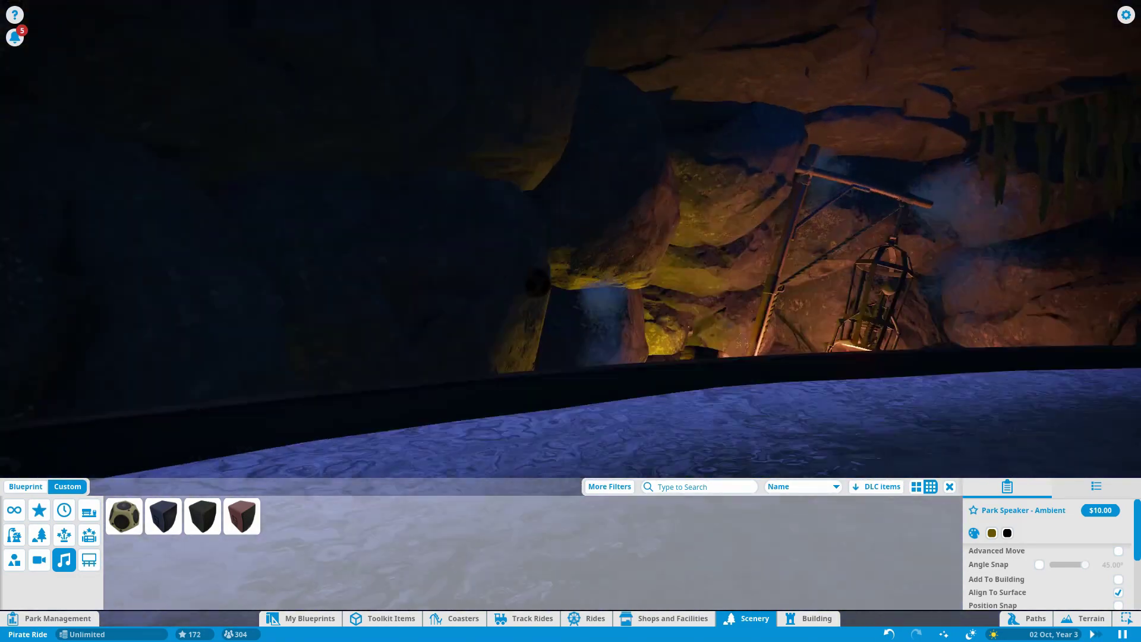
{"action": "key", "text": "w"}
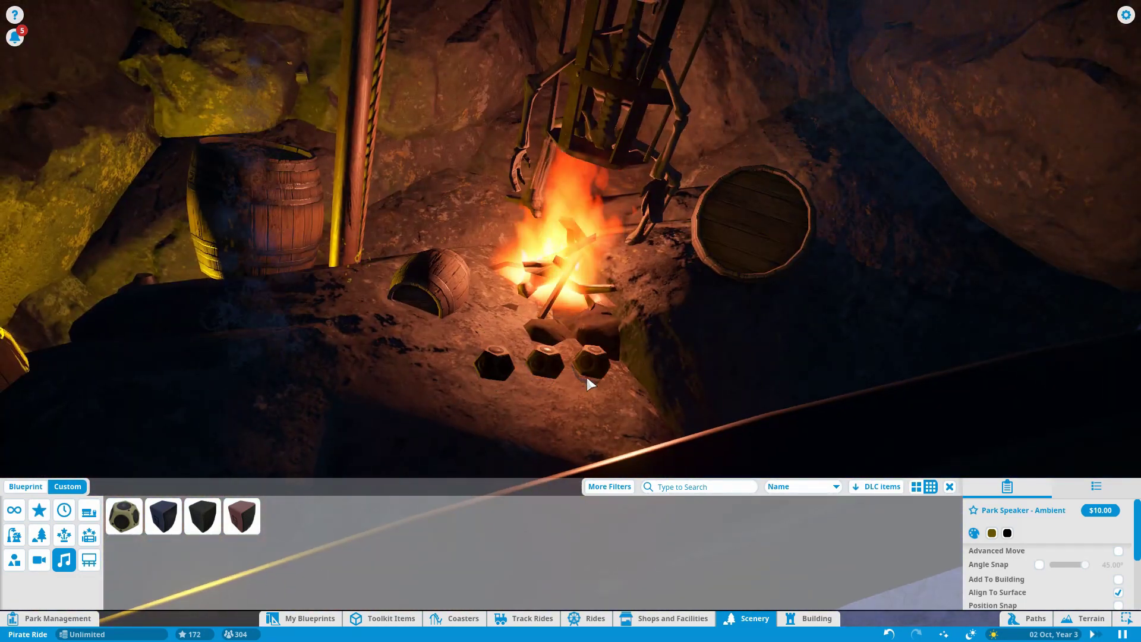
- Close the ambient speaker settings and move the small prop up beside the campfire
{"action": "key", "text": "Escape"}
{"action": "left_click", "coordinate": [544, 363]}
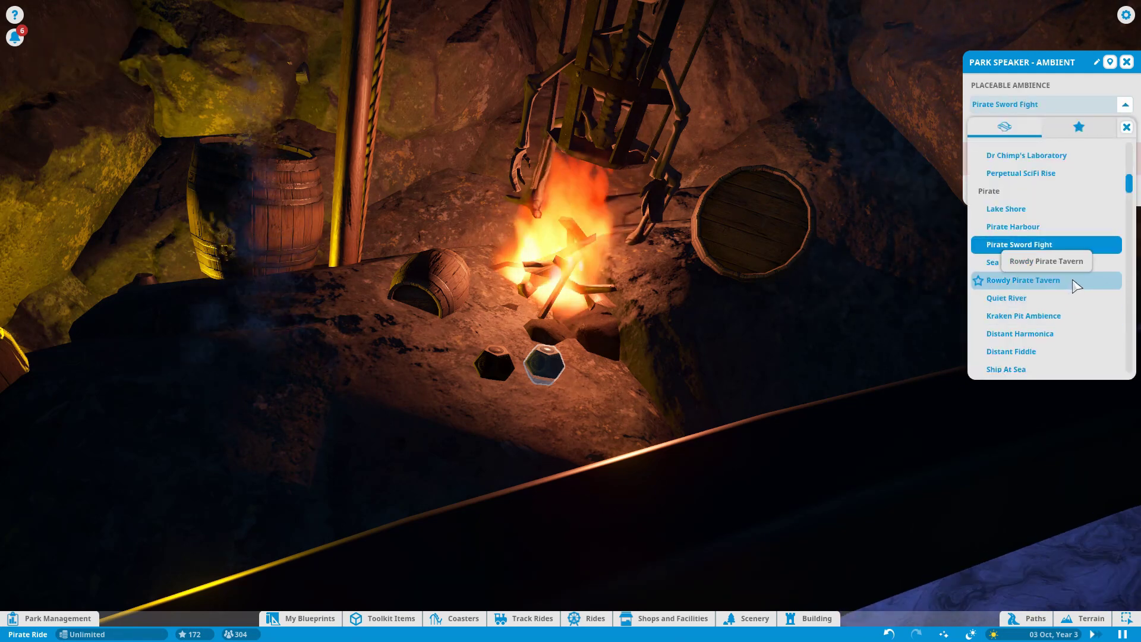
{"action": "key", "text": "Escape"}
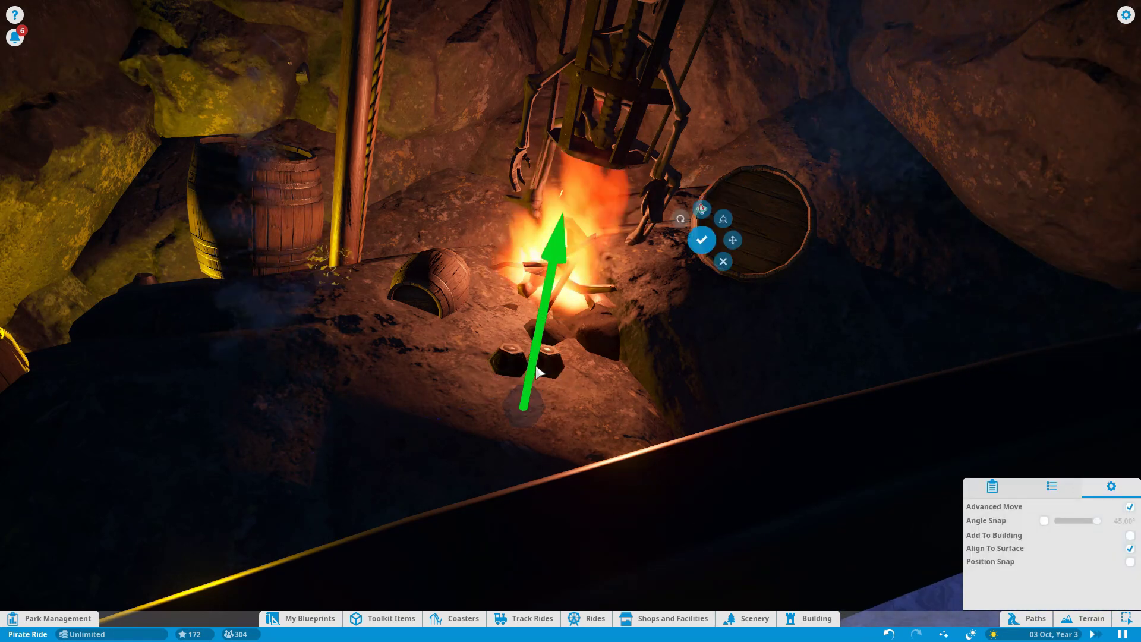
{"action": "left_click_drag", "start_coordinate": [537, 371], "coordinate": [552, 338]}
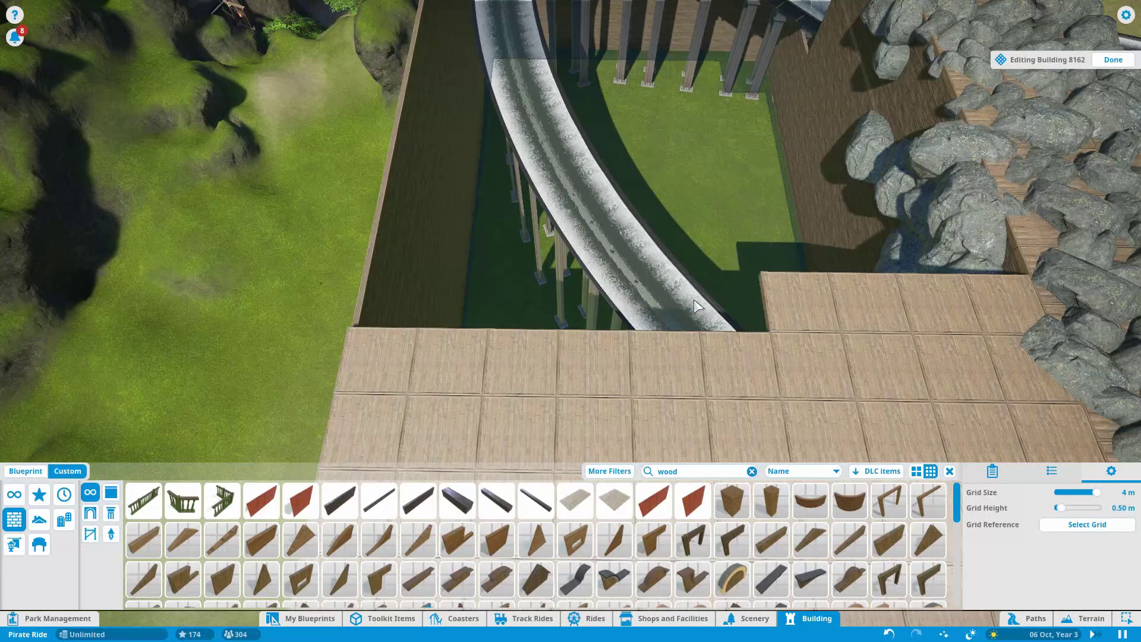
- Select and release the top row of roof tiles over the flume, then switch to the scenery catalogue
{"action": "left_click", "coordinate": [725, 266]}
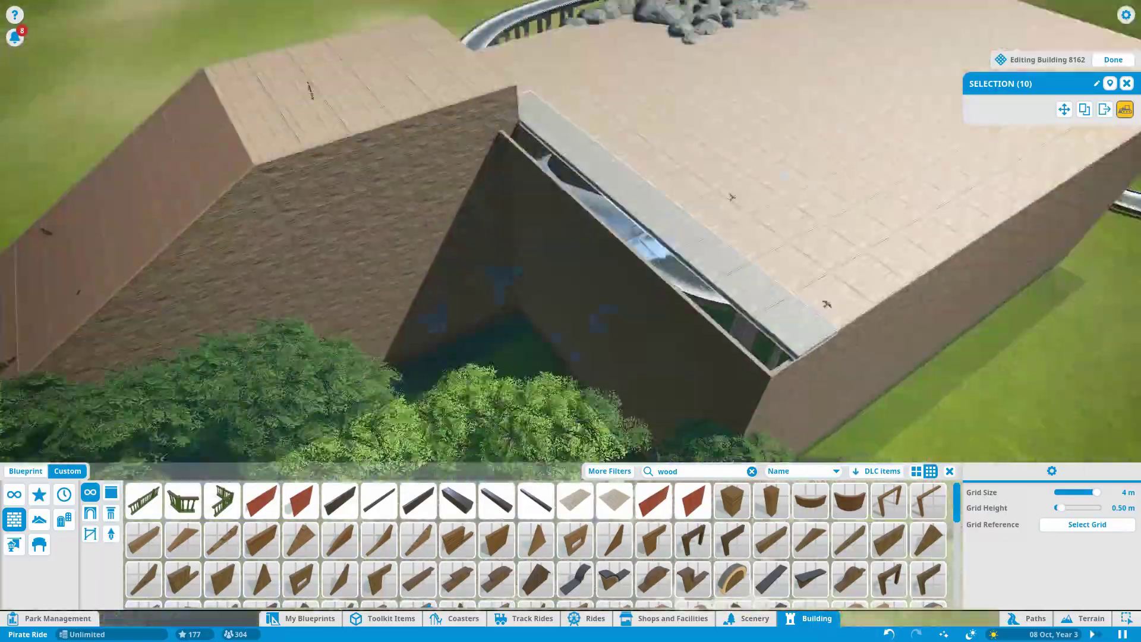
{"action": "key", "text": "Escape"}
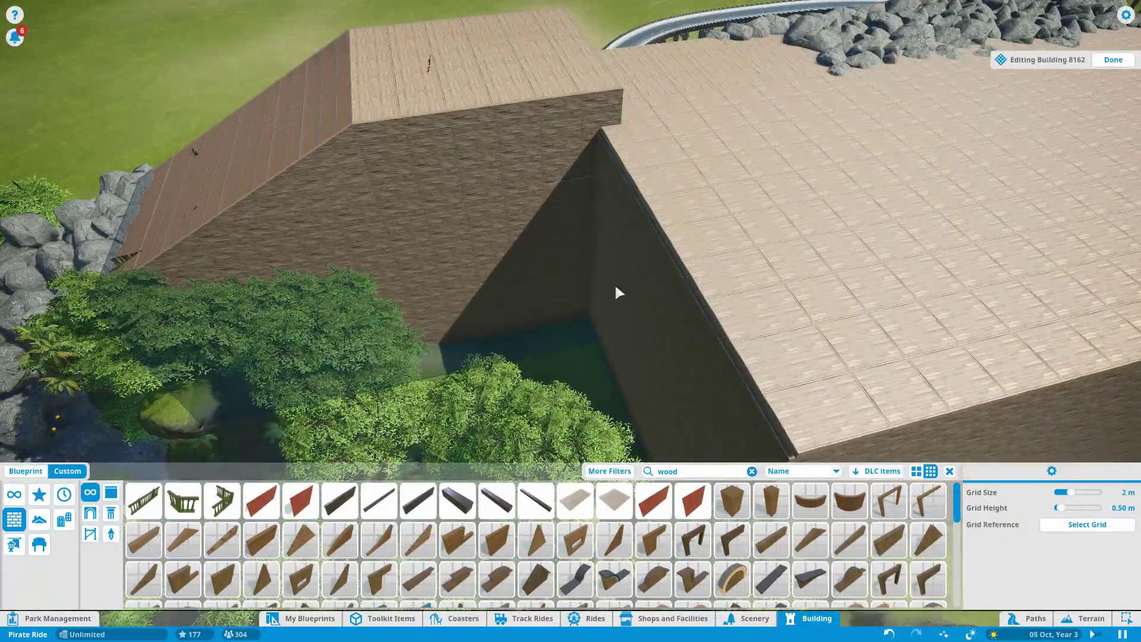
{"action": "scroll", "coordinate": [615, 283], "scroll_direction": "up", "scroll_amount": 10}
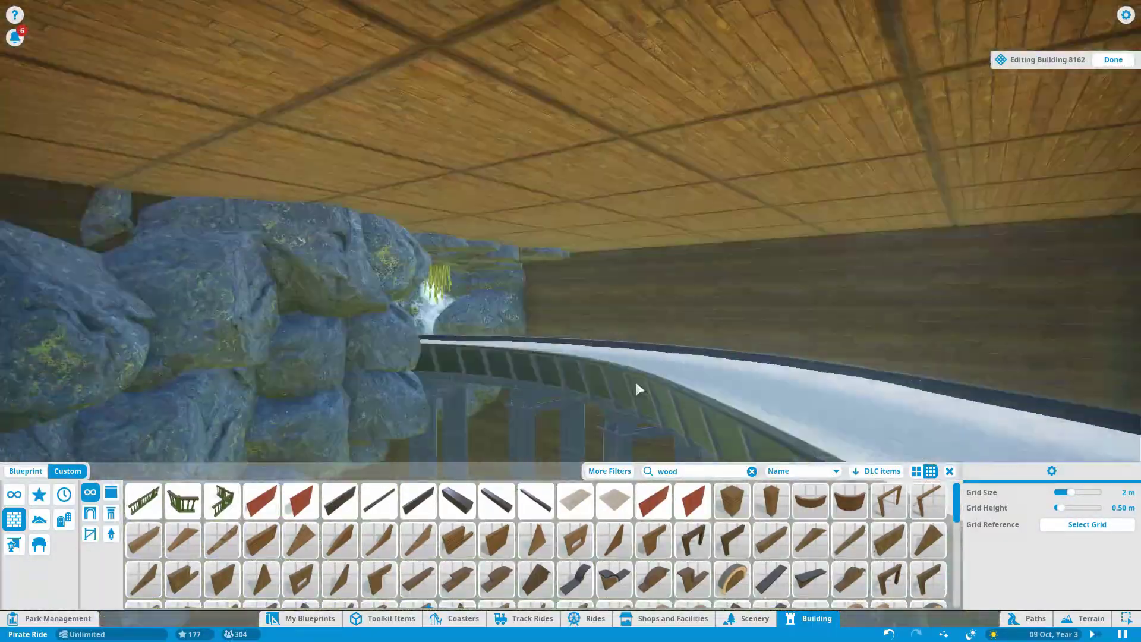
{"action": "left_click", "coordinate": [749, 618]}
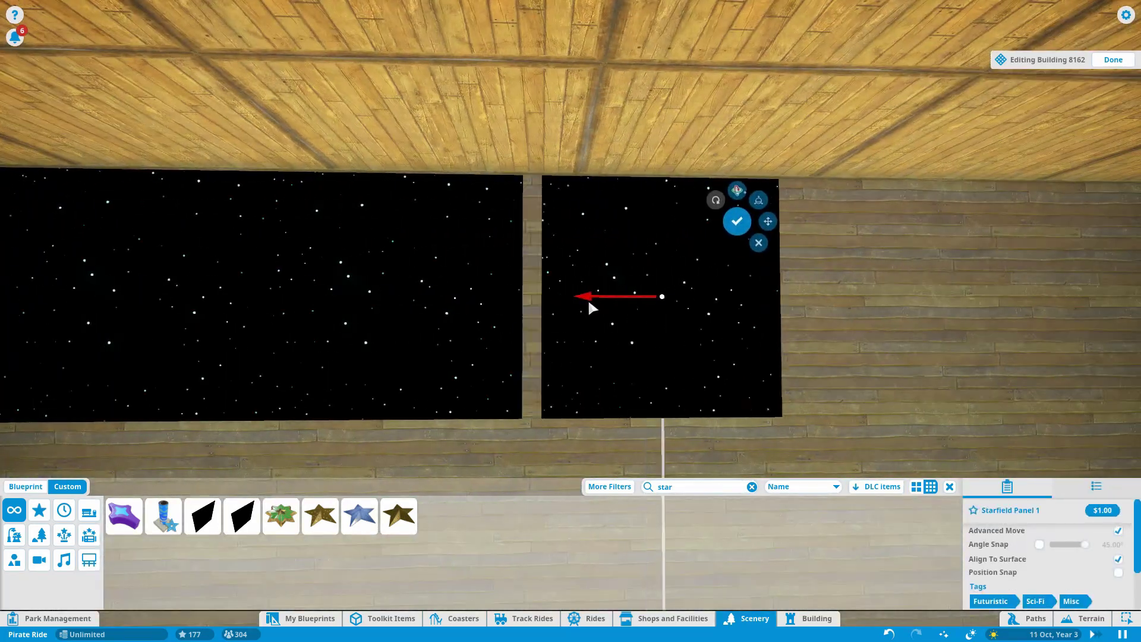
- Slide a starfield panel along the wall, group-move the wall and roof panels, then raise a grassy hill
{"action": "left_click_drag", "start_coordinate": [590, 304], "coordinate": [798, 305]}
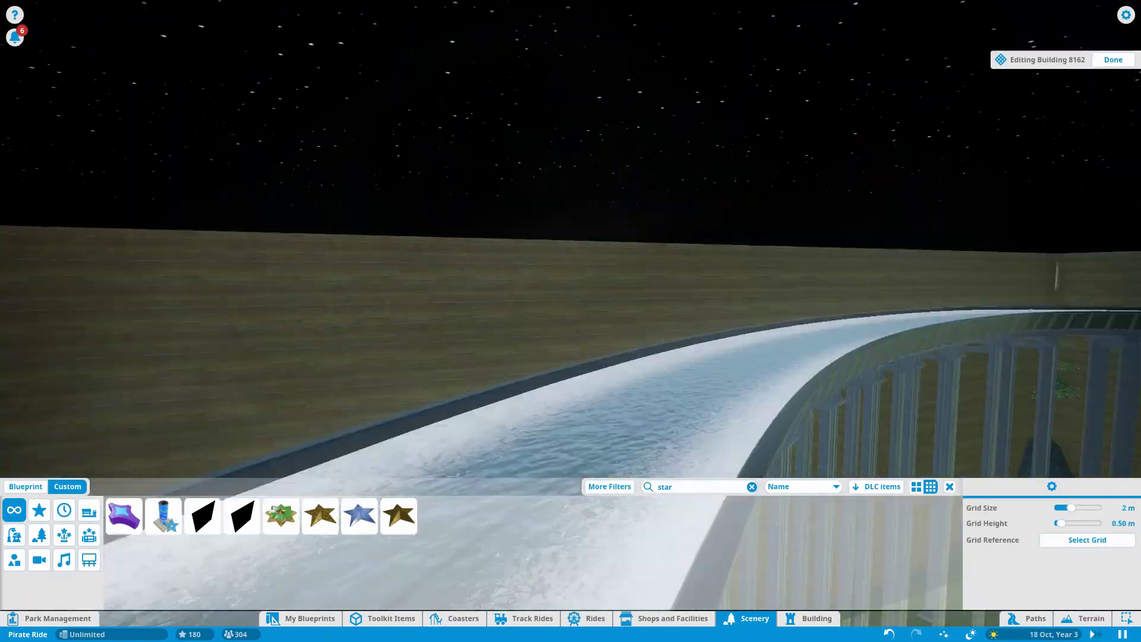
{"action": "left_click", "coordinate": [509, 334]}
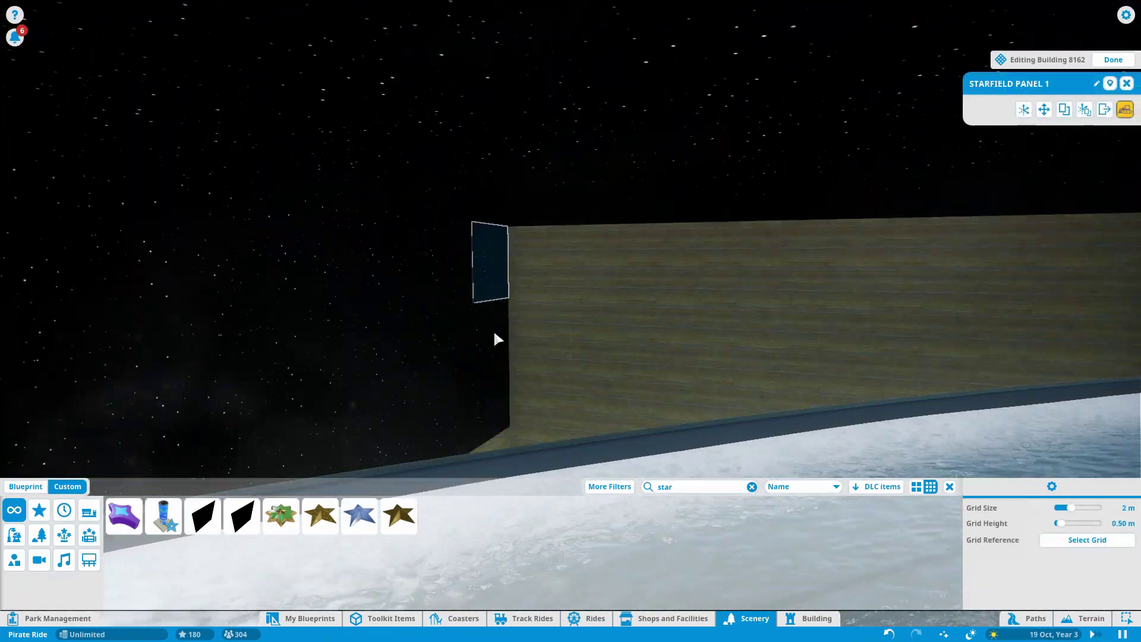
{"action": "left_click", "coordinate": [491, 214], "text": "ctrl"}
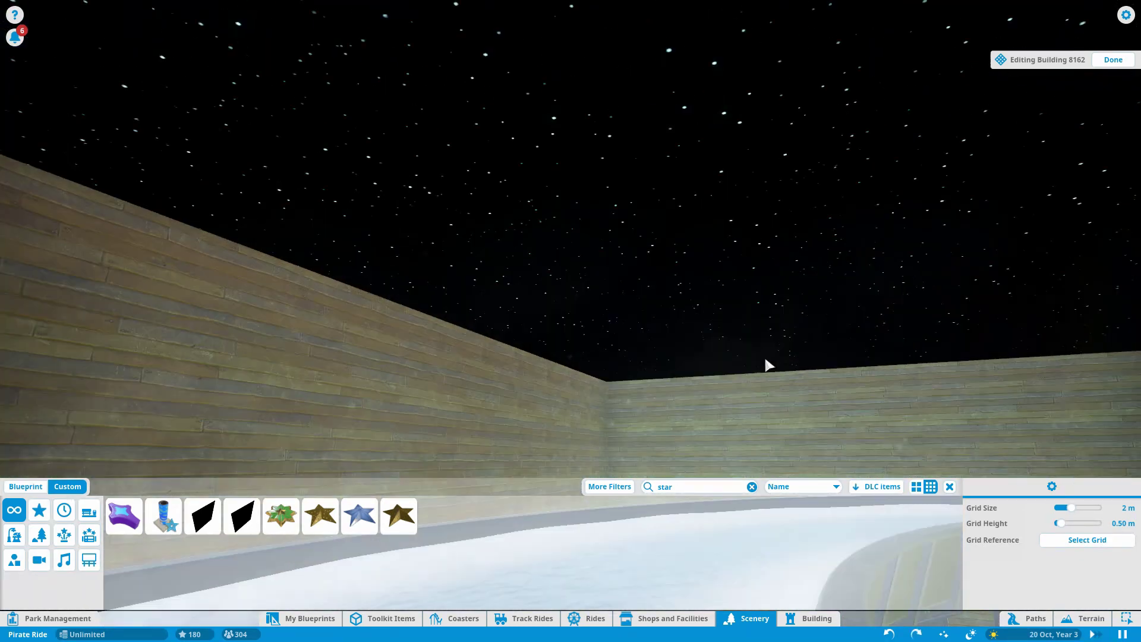
{"action": "left_click", "coordinate": [521, 244]}
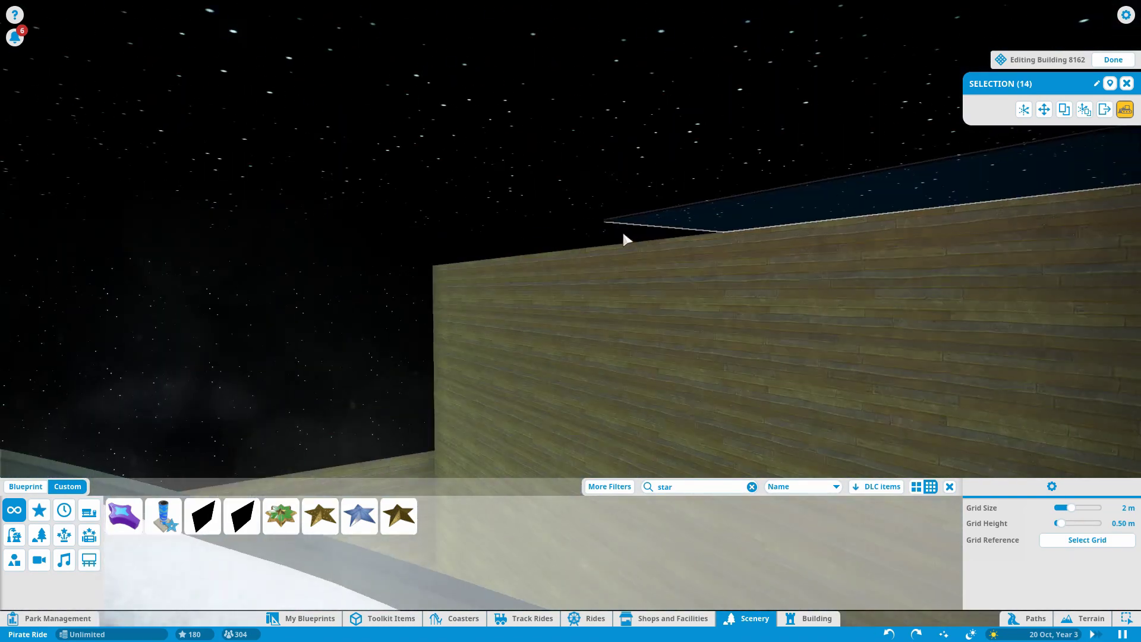
{"action": "left_click", "coordinate": [472, 303], "text": "ctrl"}
{"action": "key", "text": "z"}
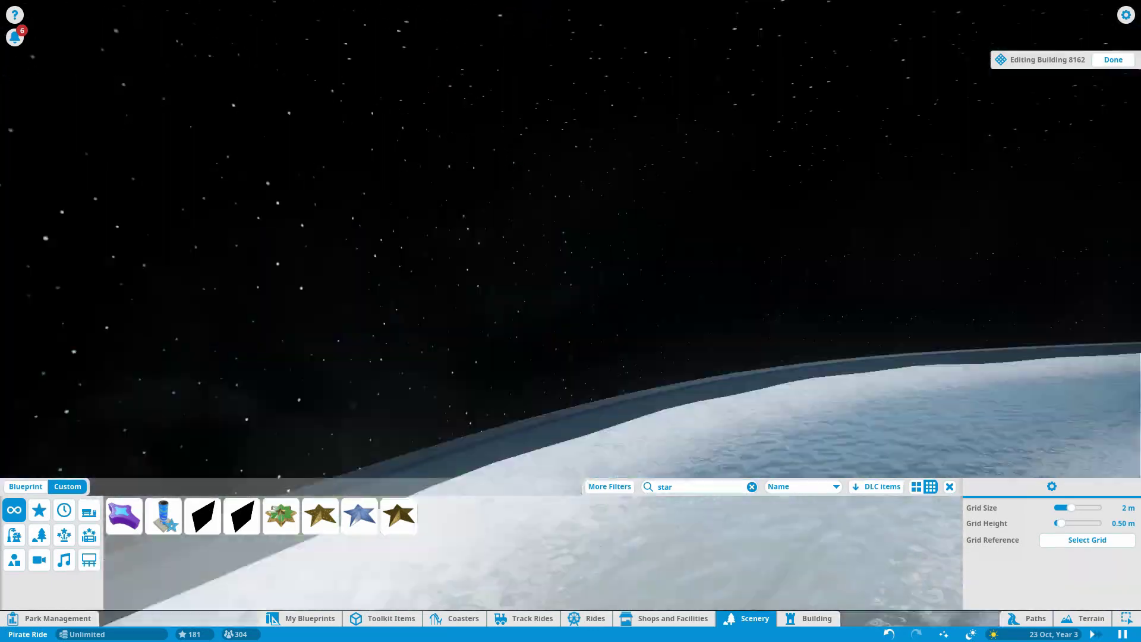
{"action": "left_click", "coordinate": [1105, 620]}
{"action": "mouse_move", "coordinate": [433, 301]}
{"action": "left_mouse_down"}
{"action": "mouse_move", "coordinate": [392, 297]}
{"action": "mouse_move", "coordinate": [374, 310]}
{"action": "left_mouse_up"}
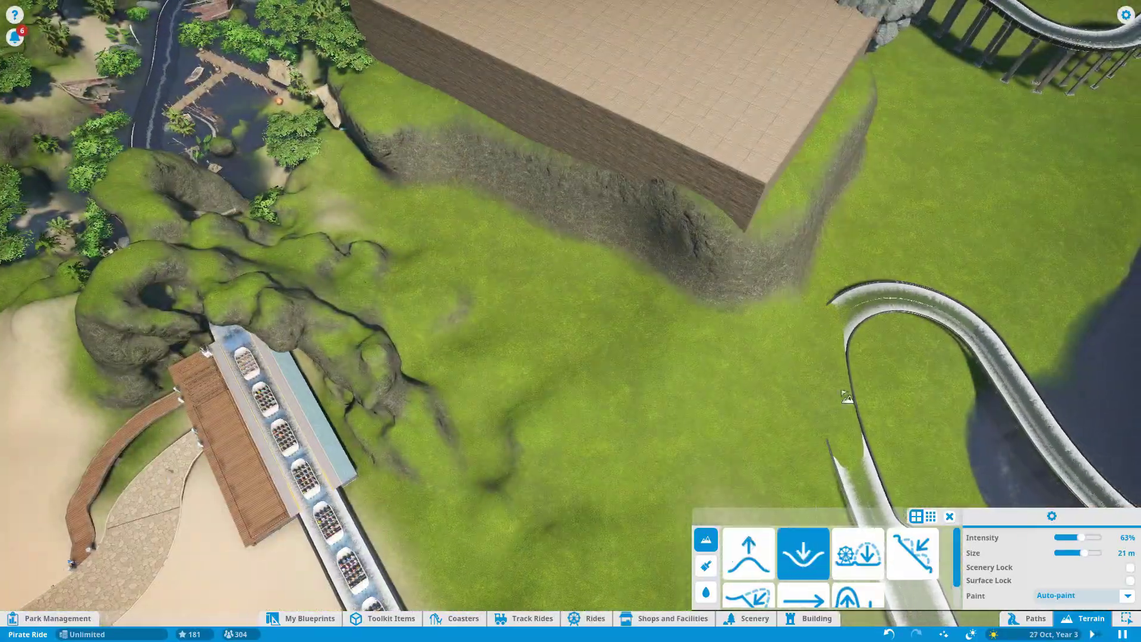
- Switch to lowering the terrain and shrink the brush size from 21 m to 14 m
{"action": "key", "text": "ctrl"}
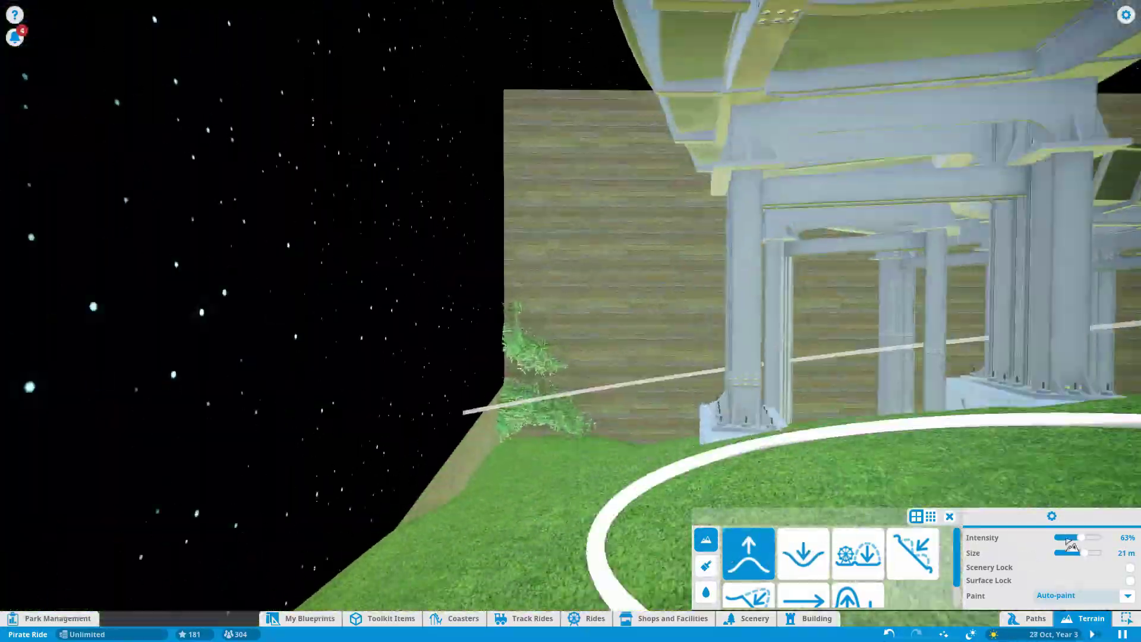
{"action": "left_click", "coordinate": [1074, 553]}
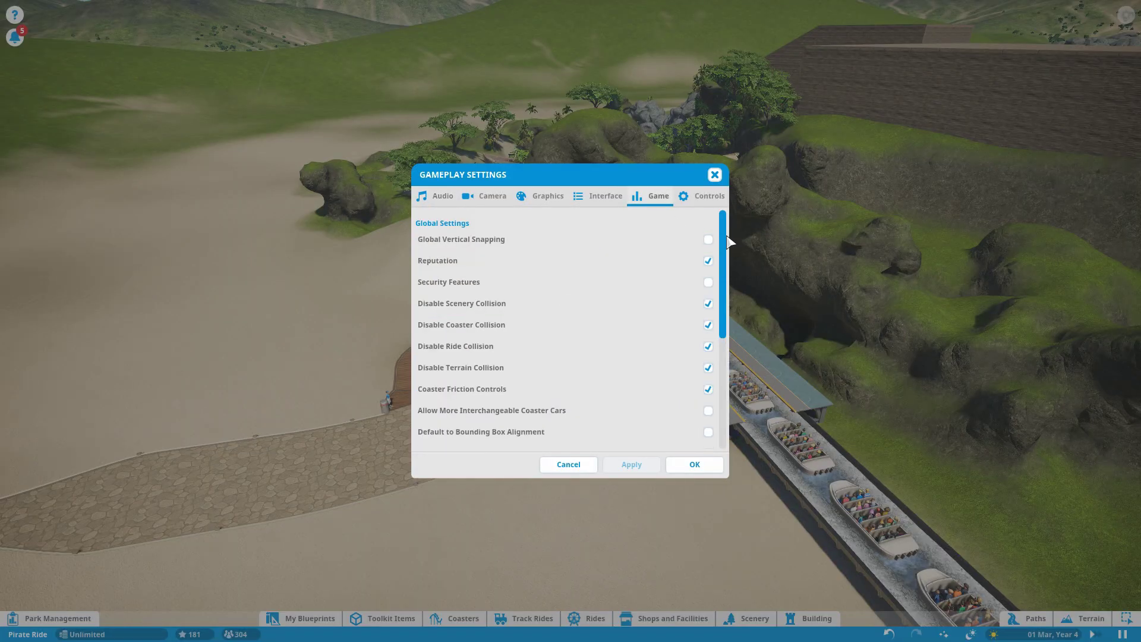
- Zoom the camera back toward the flume and close the mechanic's information panel
{"action": "scroll", "coordinate": [728, 250], "scroll_direction": "down", "scroll_amount": 1}
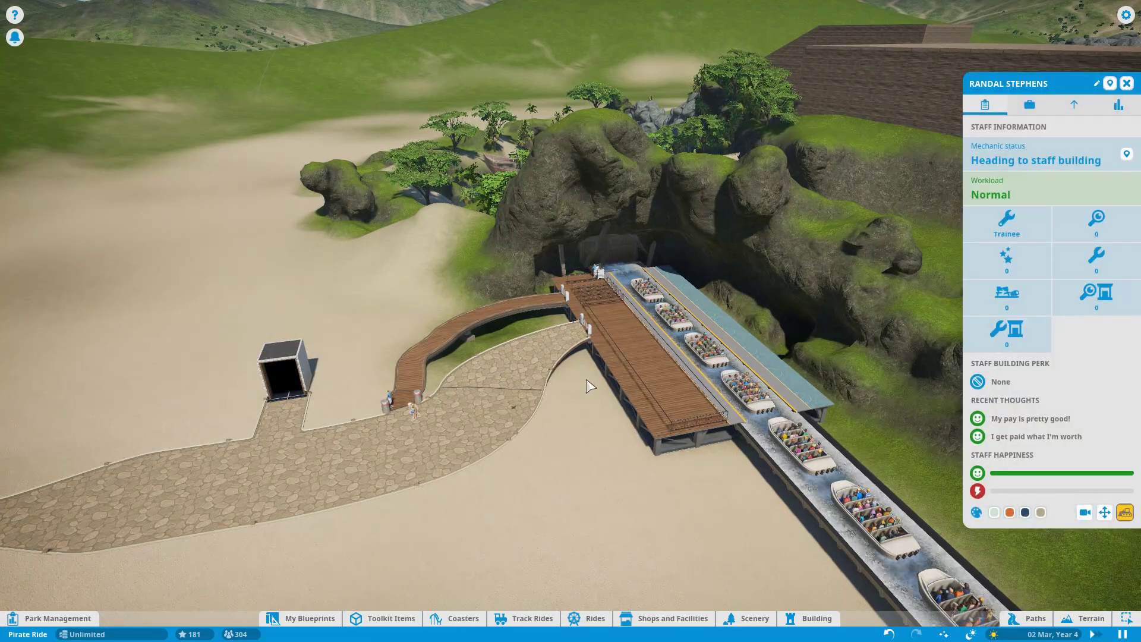
{"action": "key", "text": "Escape"}
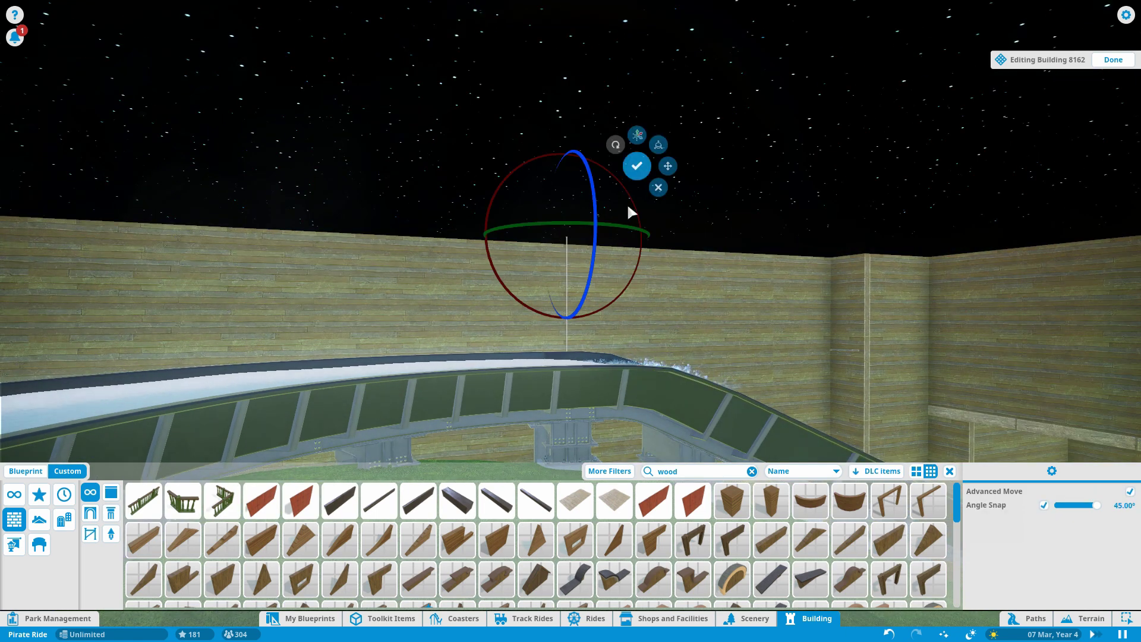
- Place a Starfield Panel 1 over the wooden wall, shift it left, and confirm its placement
{"action": "key", "text": "Tab"}
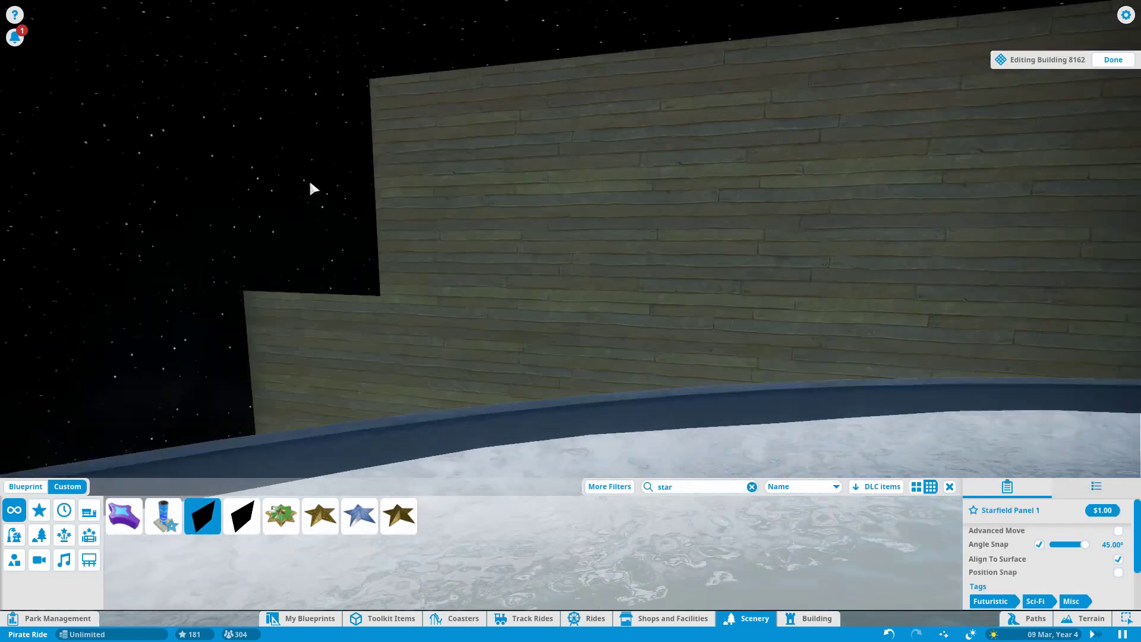
{"action": "left_click", "coordinate": [405, 202]}
{"action": "left_click_drag", "start_coordinate": [529, 203], "coordinate": [382, 267]}
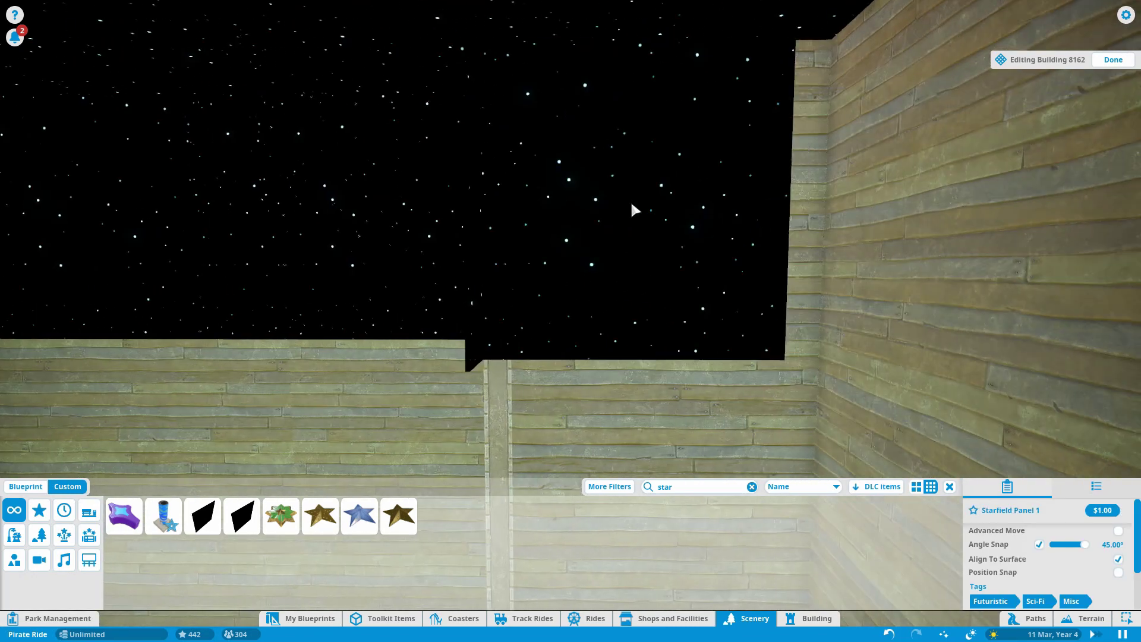
{"action": "left_click", "coordinate": [456, 356]}
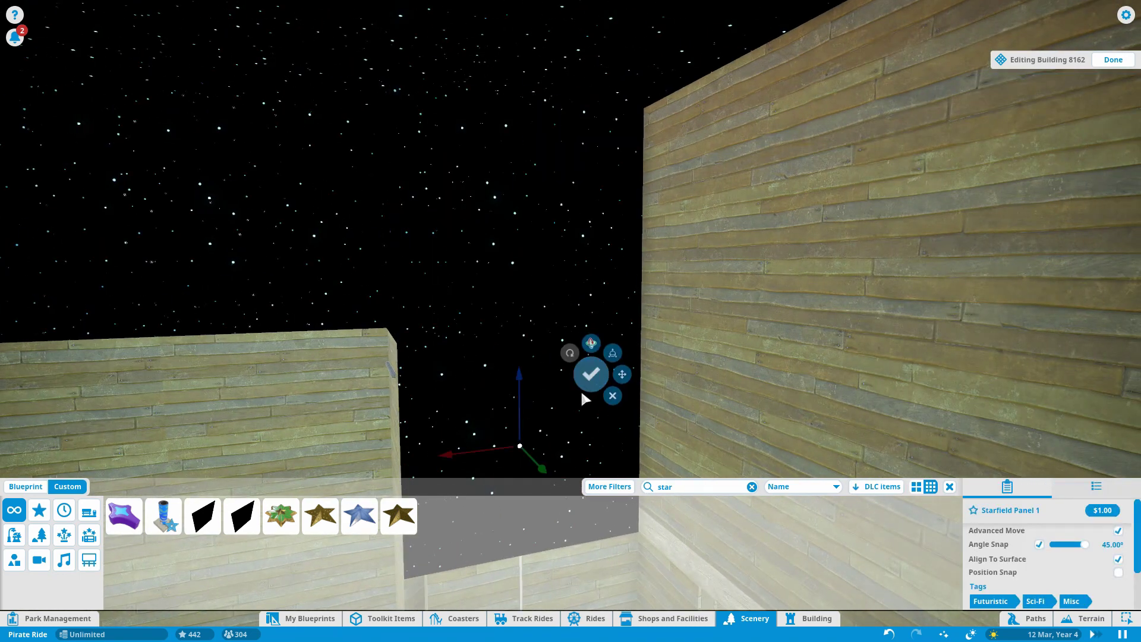
{"action": "left_click", "coordinate": [588, 381]}
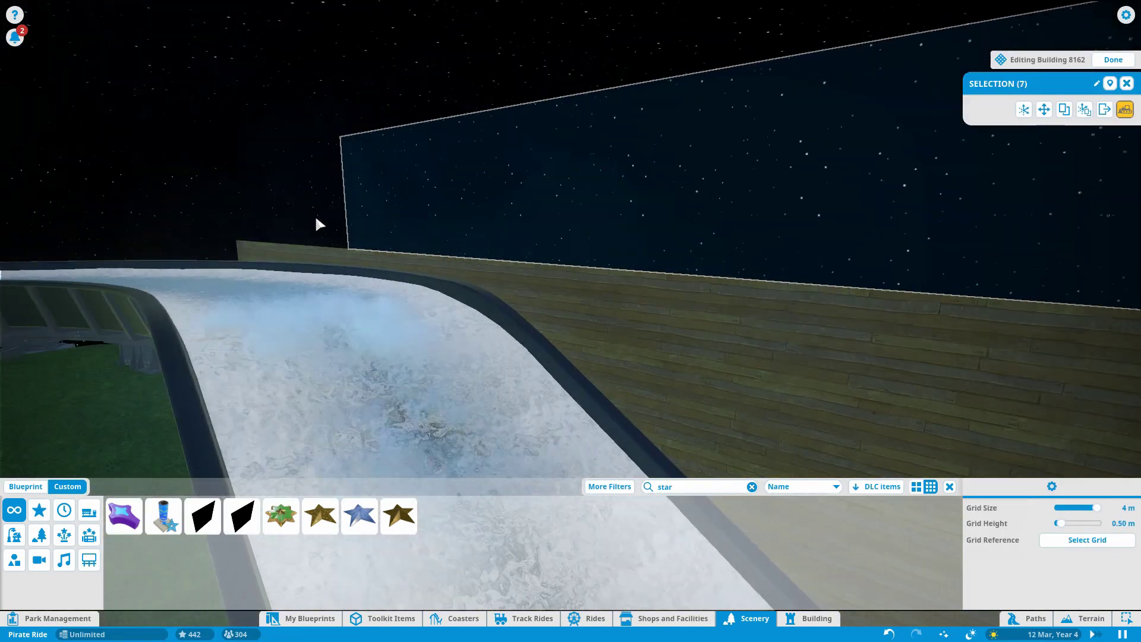
- Group-move the panels, lower a placed panel slightly, and select another starfield panel to line up
{"action": "left_click", "coordinate": [466, 279]}
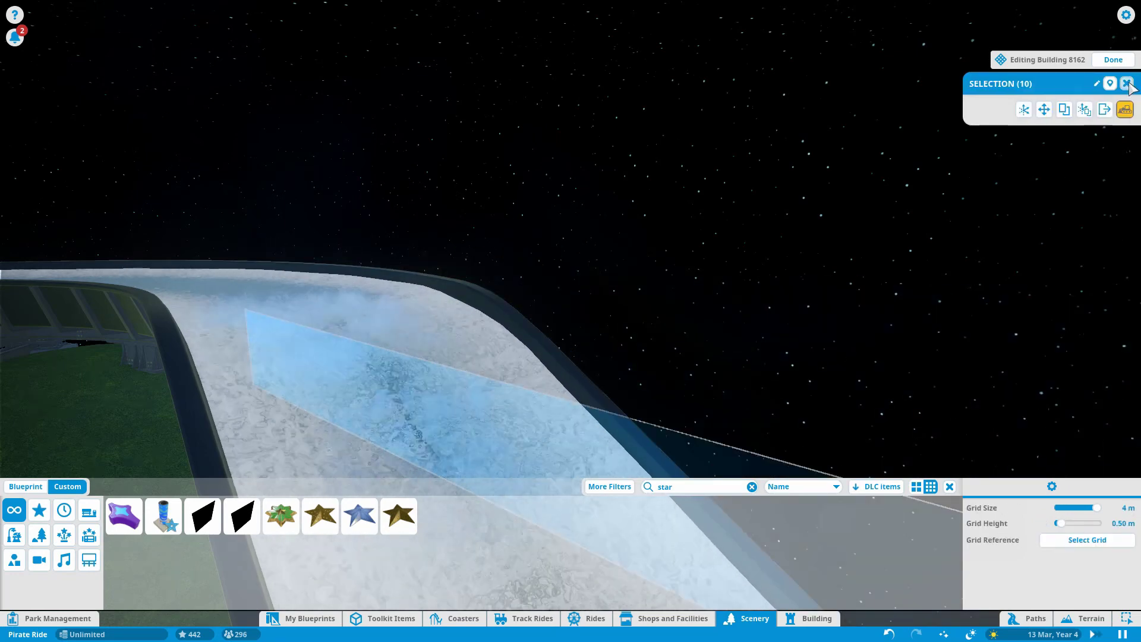
{"action": "left_click", "coordinate": [1127, 84]}
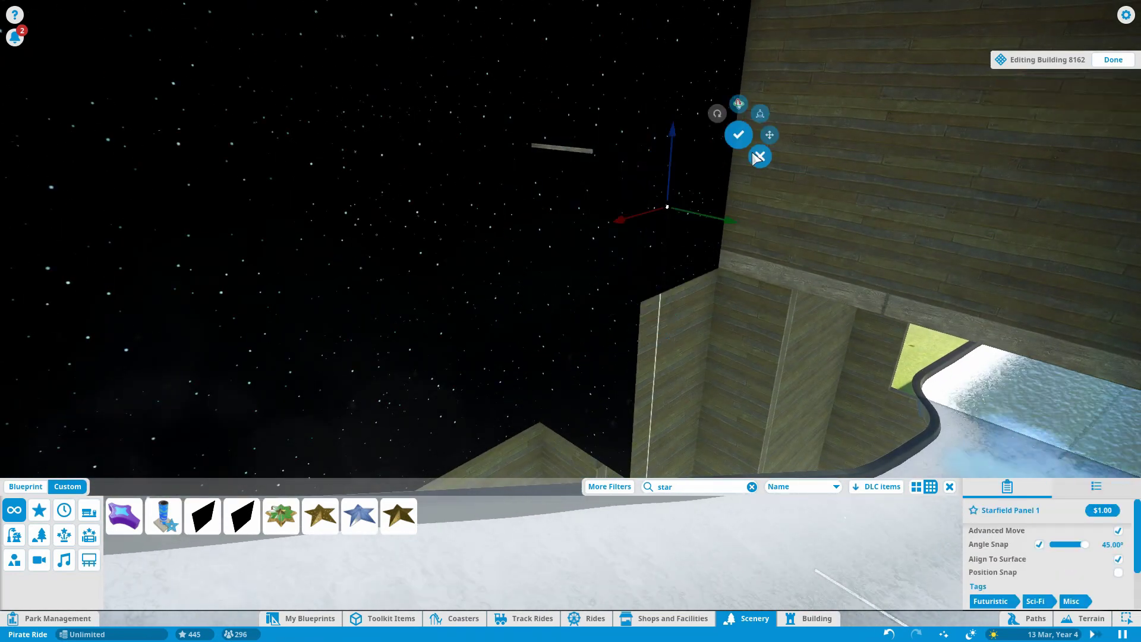
{"action": "left_click_drag", "start_coordinate": [687, 314], "coordinate": [671, 313]}
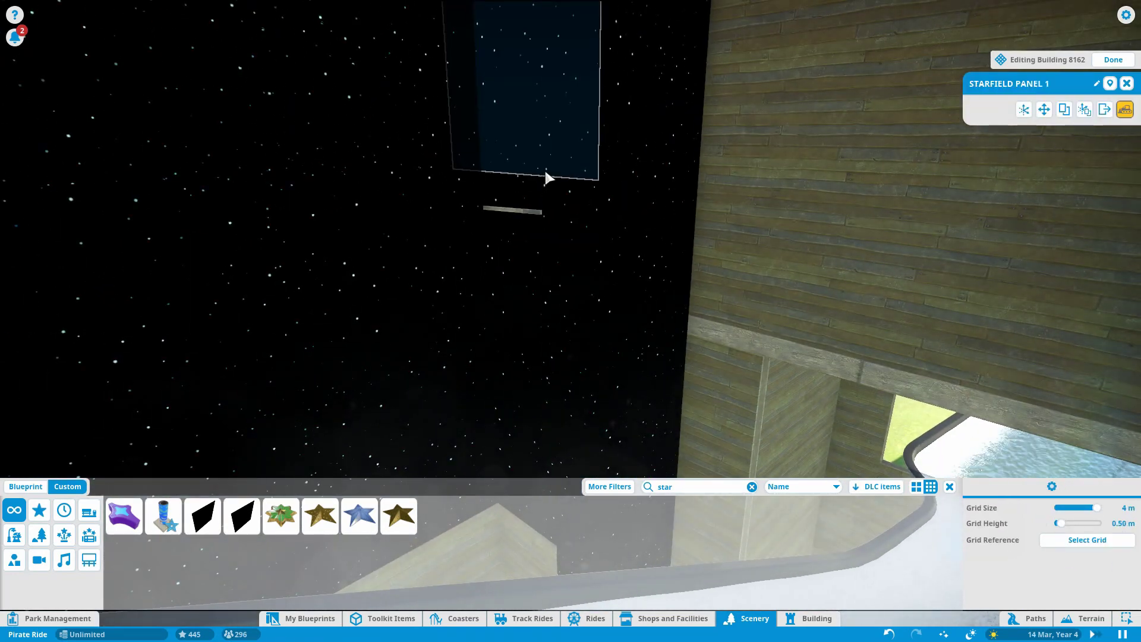
{"action": "left_click", "coordinate": [565, 238]}
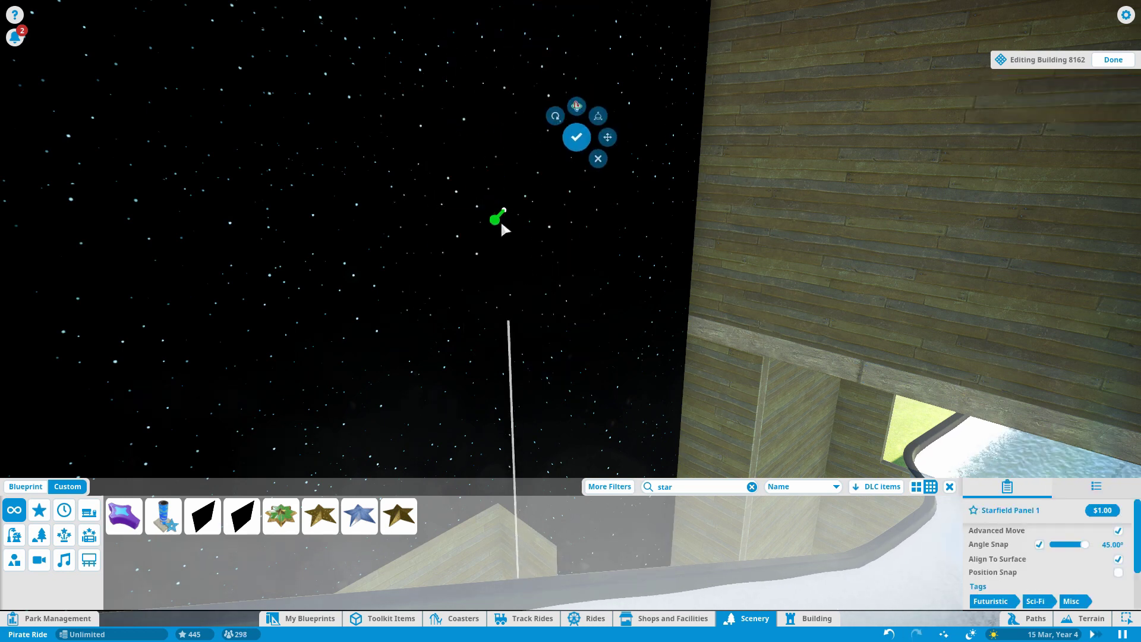
{"action": "key", "text": "e"}
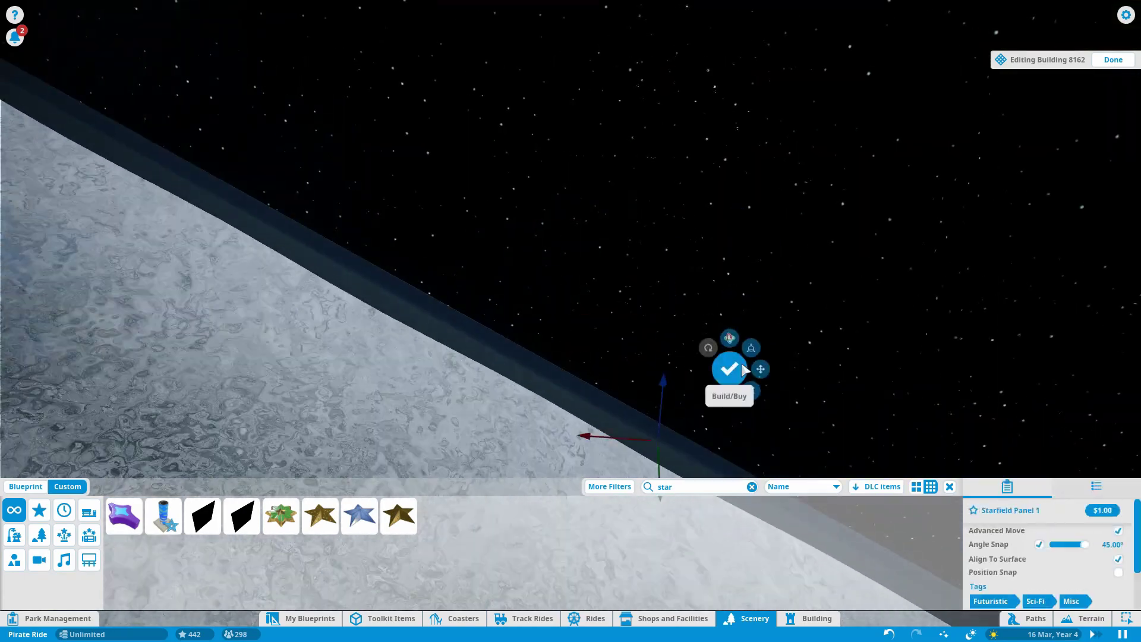
- Reopen the show building to adjust two starfield panels, finish editing, and switch to terrain painting
{"action": "key", "text": "Escape"}
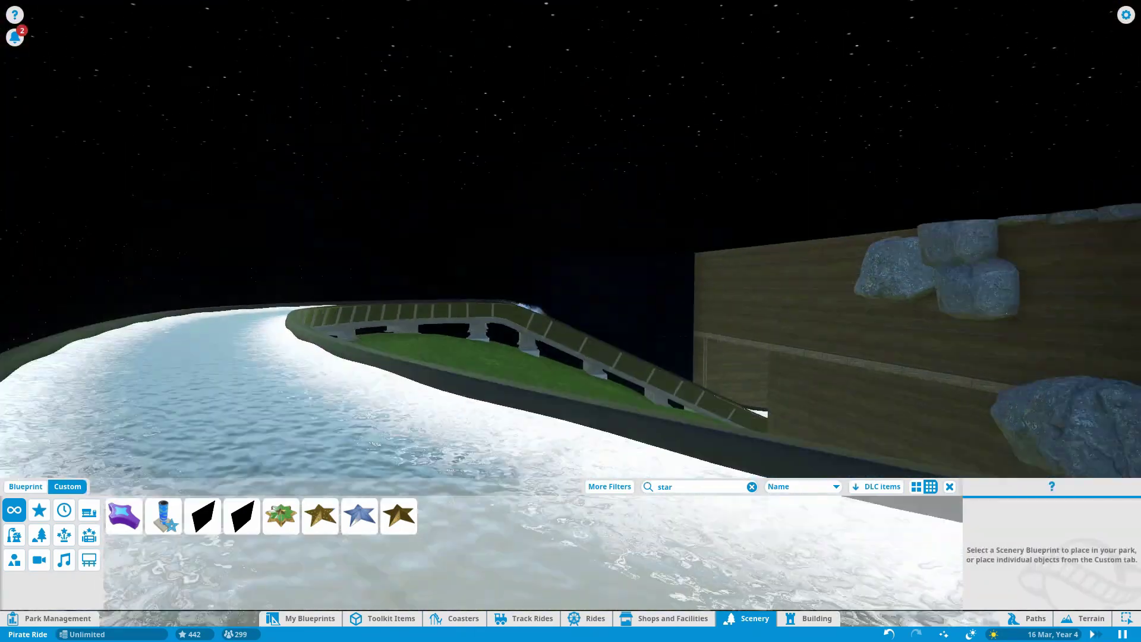
{"action": "left_click", "coordinate": [618, 312]}
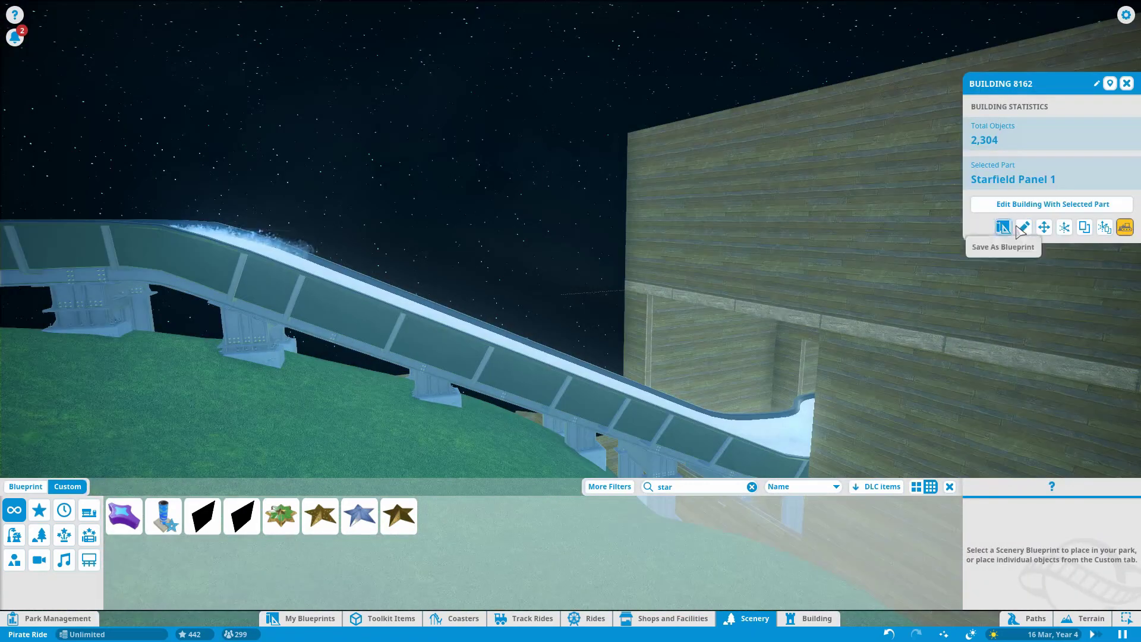
{"action": "left_click", "coordinate": [1010, 224]}
{"action": "left_click", "coordinate": [618, 312], "text": "ctrl"}
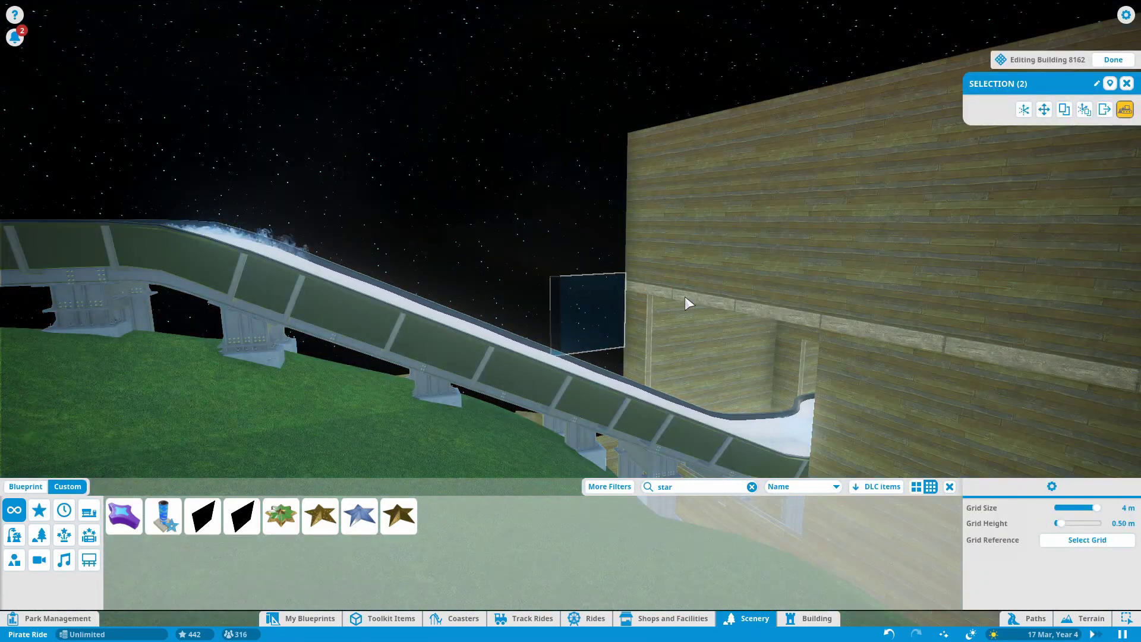
{"action": "key", "text": "Escape"}
{"action": "key", "text": "Escape"}
{"action": "key", "text": "Escape"}
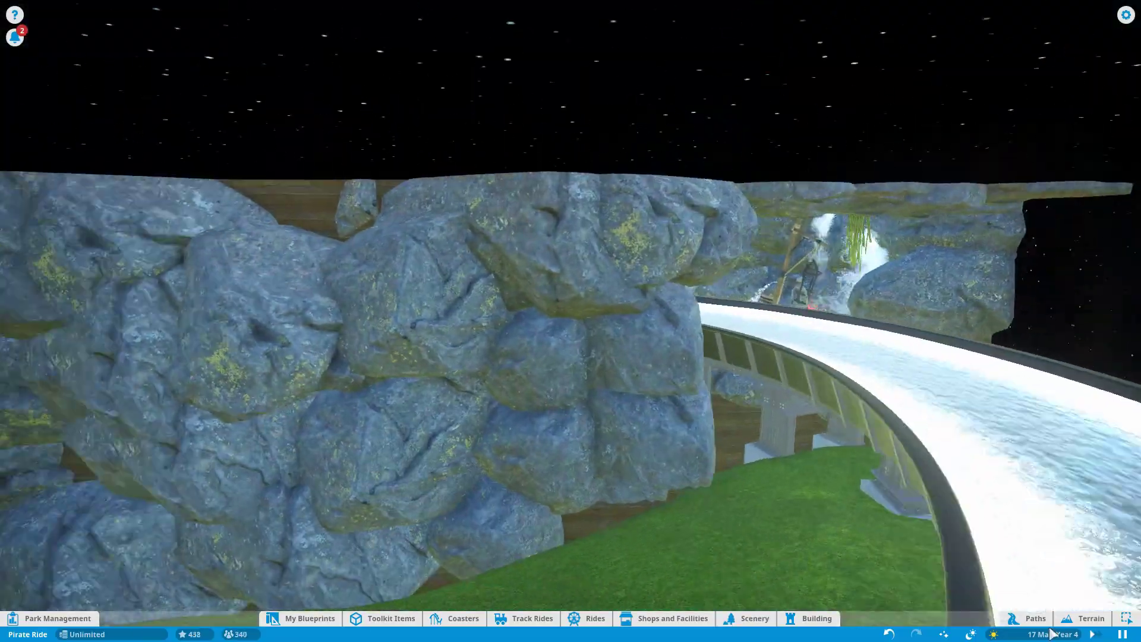
{"action": "key", "text": "t"}
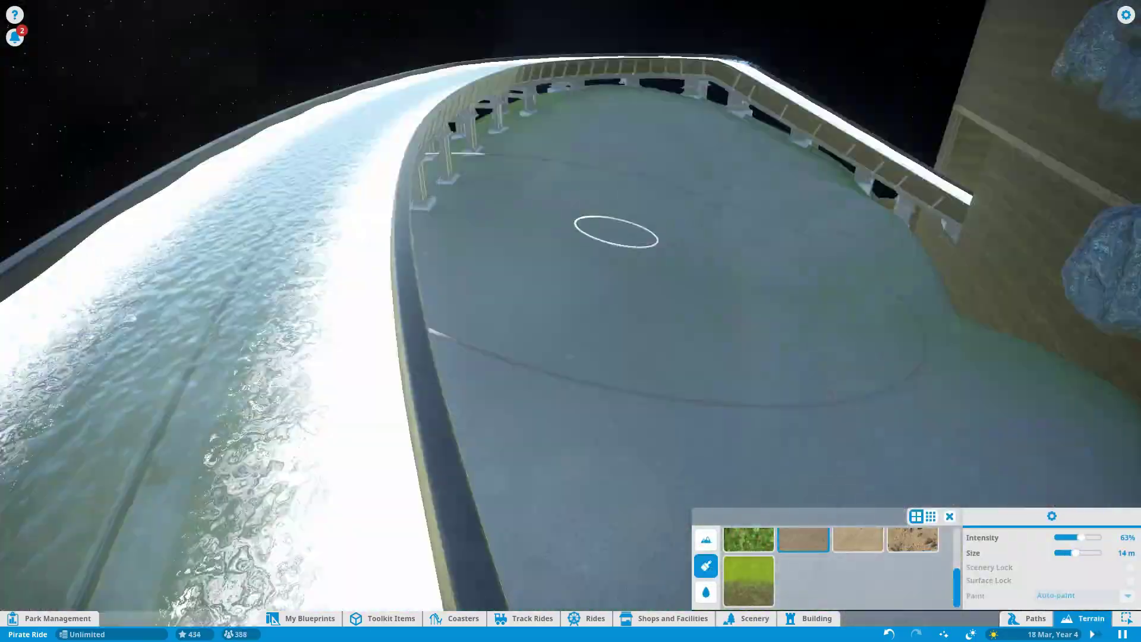